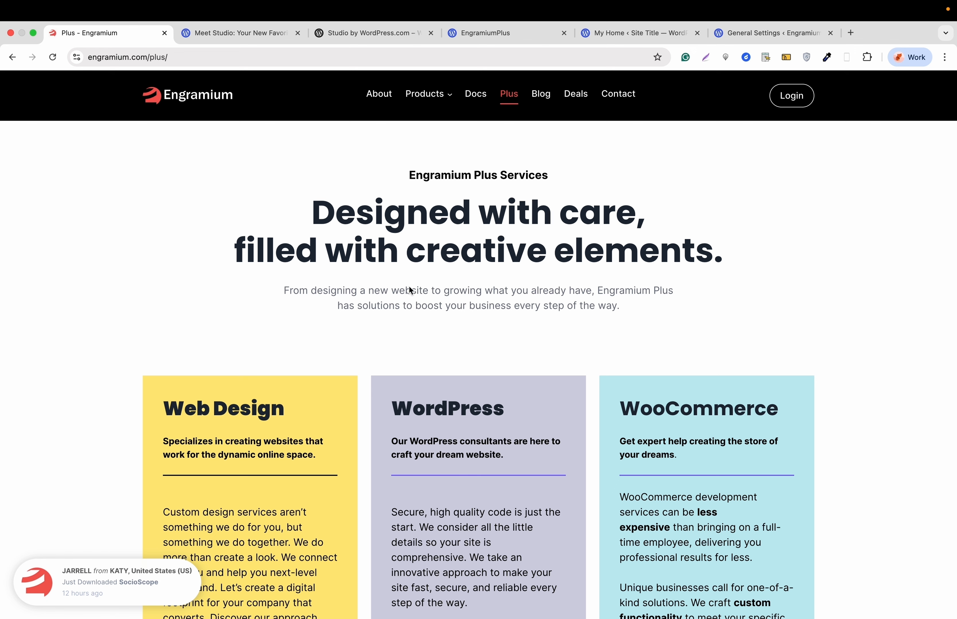
- Review the WordPress Studio page's feature overview and its Mac download options
click(350, 34)
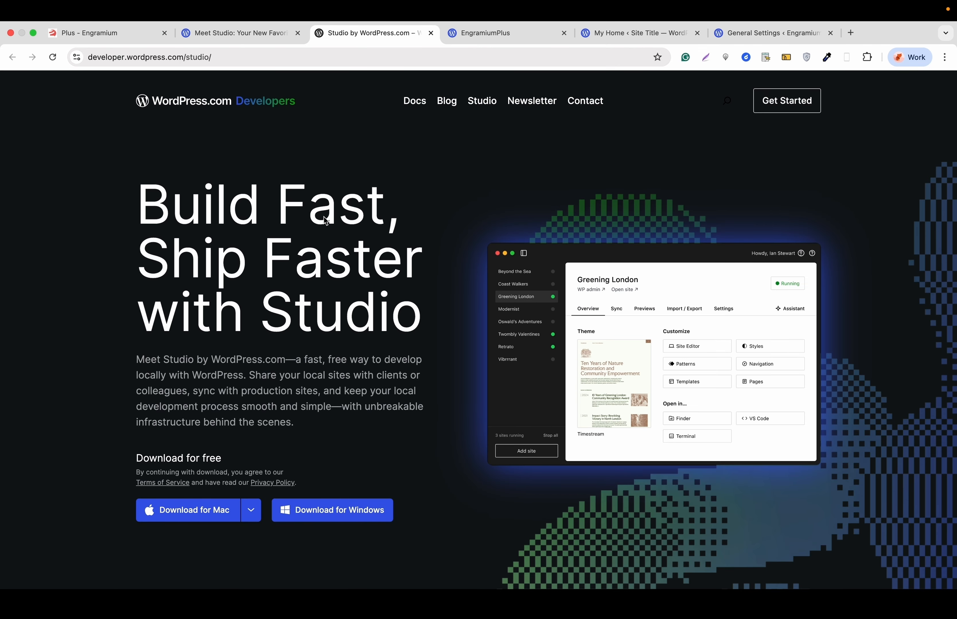
scroll(319, 253, down, 5)
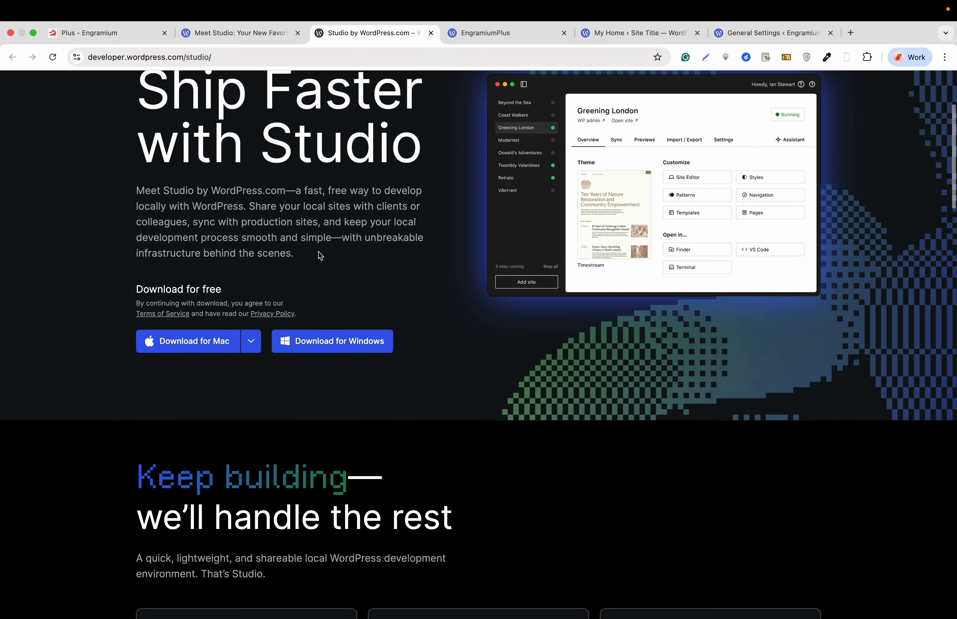
scroll(320, 256, down, 3)
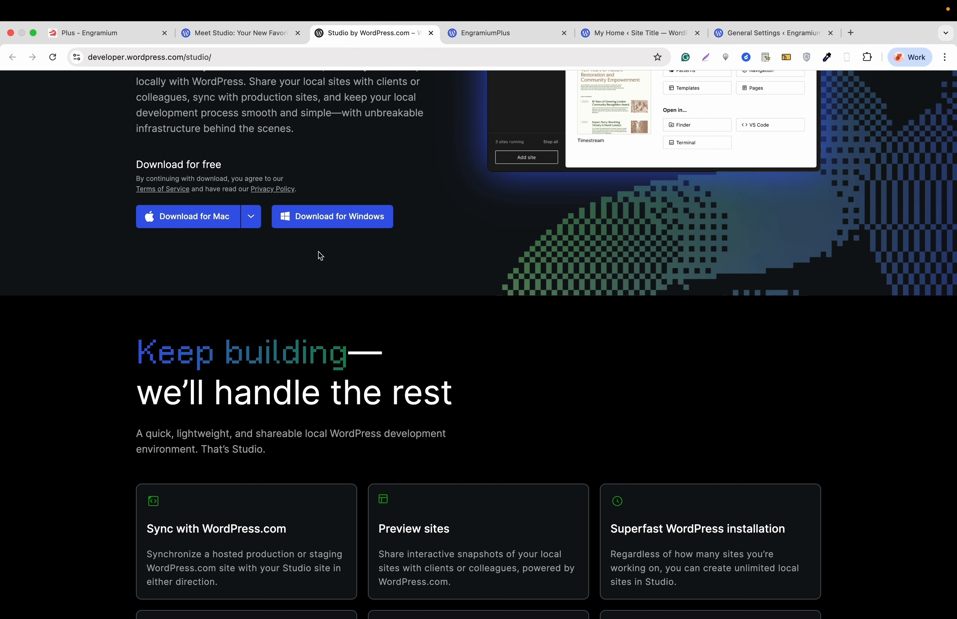
scroll(321, 256, down, 4)
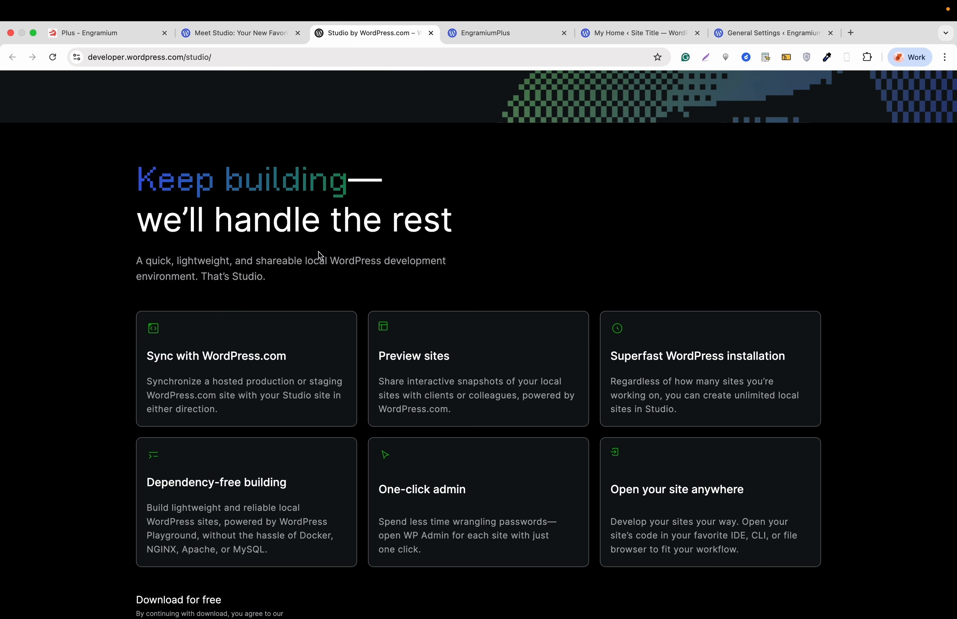
scroll(320, 256, up, 5)
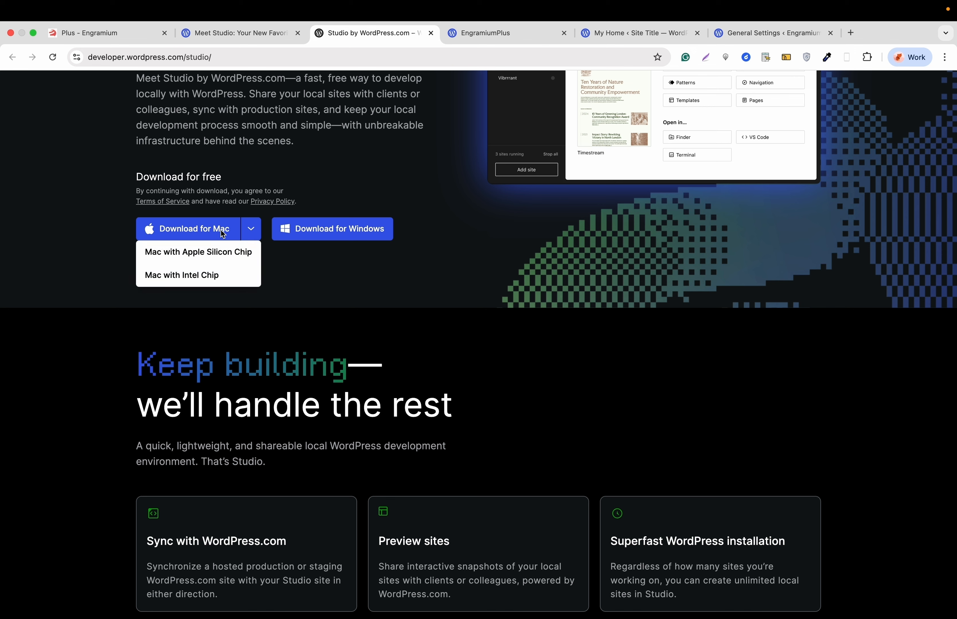
mouse_move(201, 231)
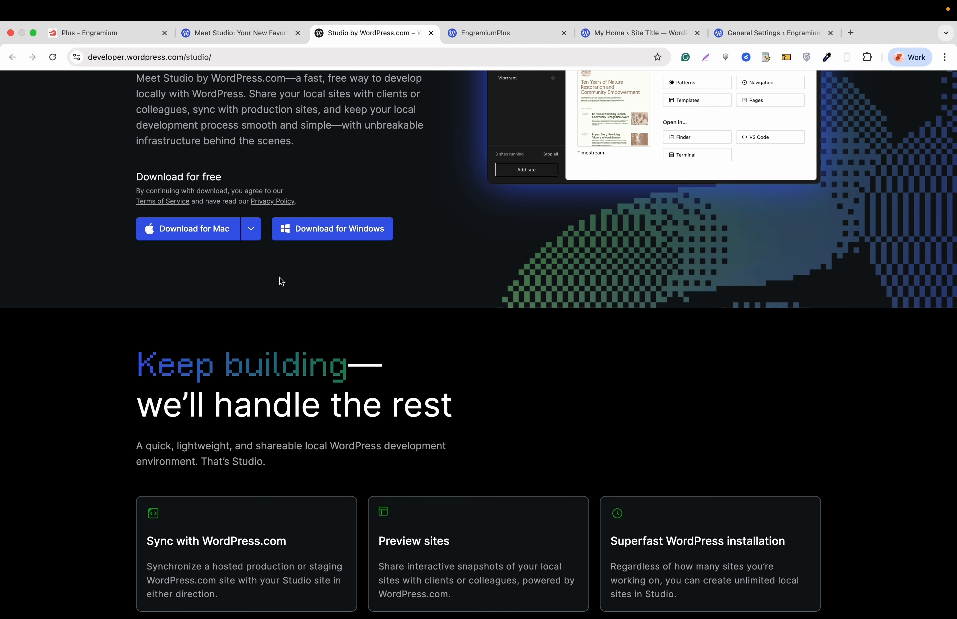
scroll(281, 281, up, 1)
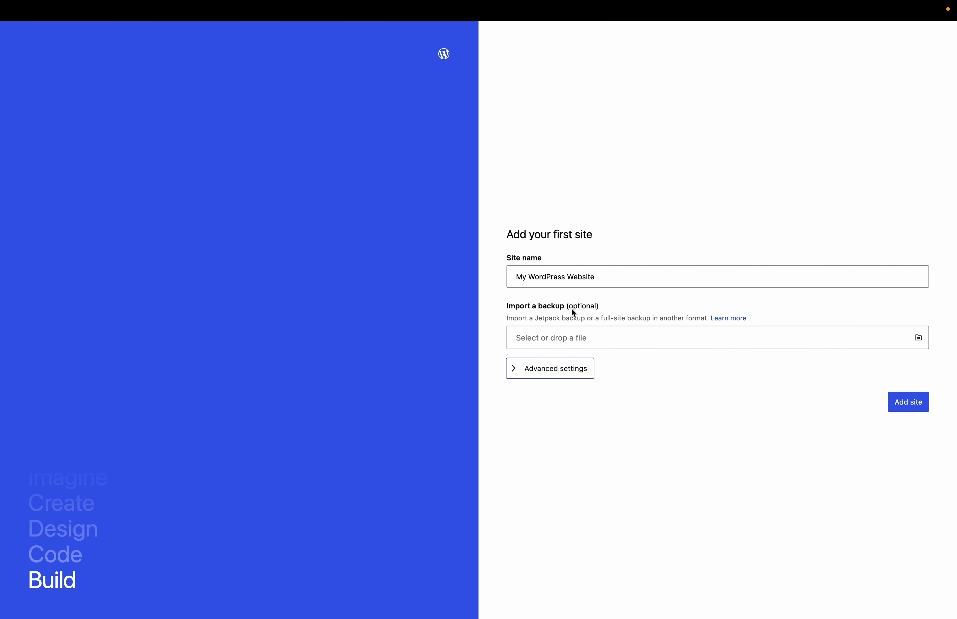
- In the Studio app, add the first site as My WordPress Website with PHP 8.3 and the latest WordPress, and dismiss the What's new introduction
click(525, 374)
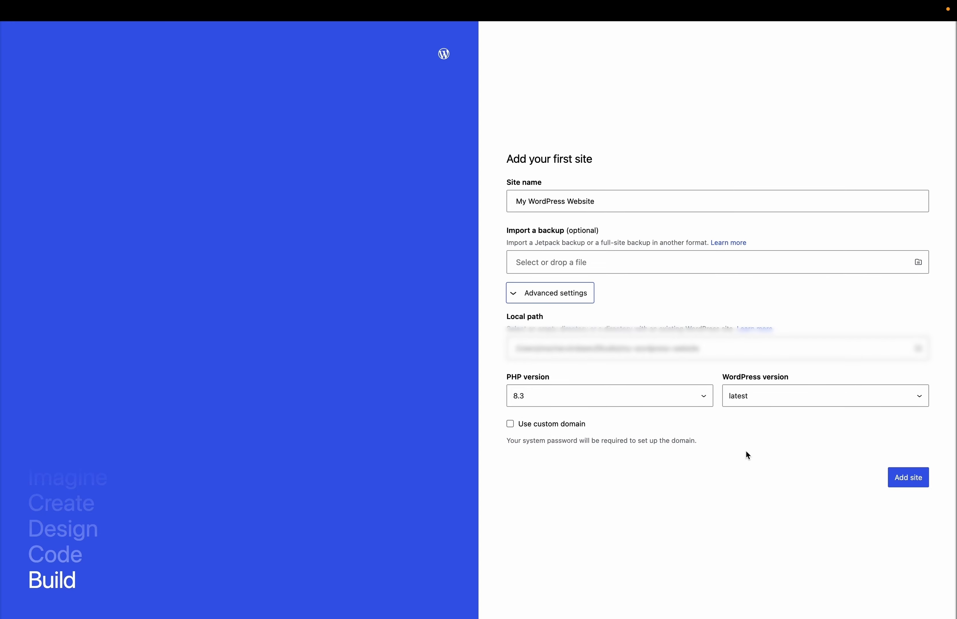
click(913, 485)
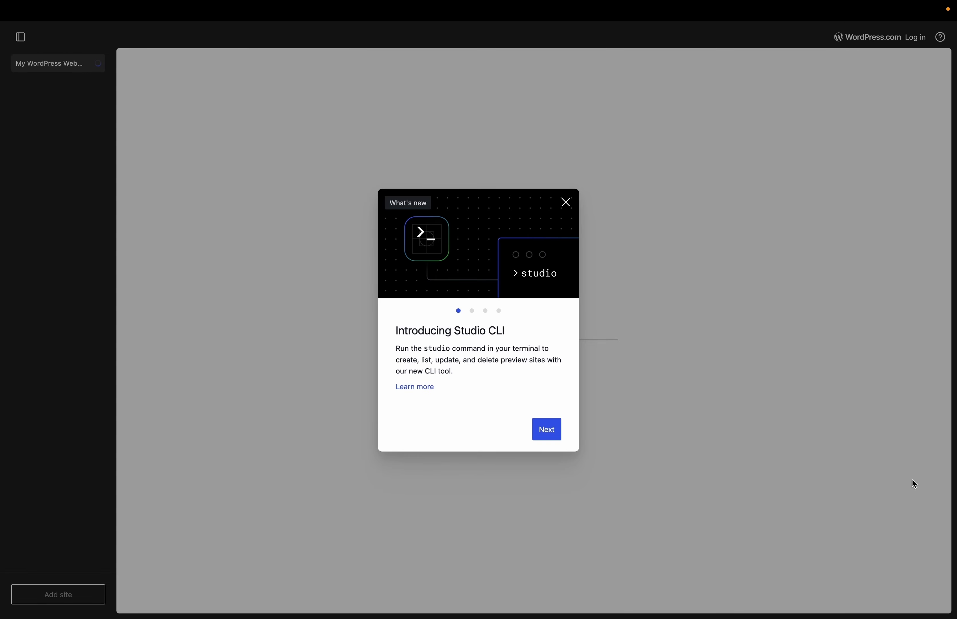
click(549, 431)
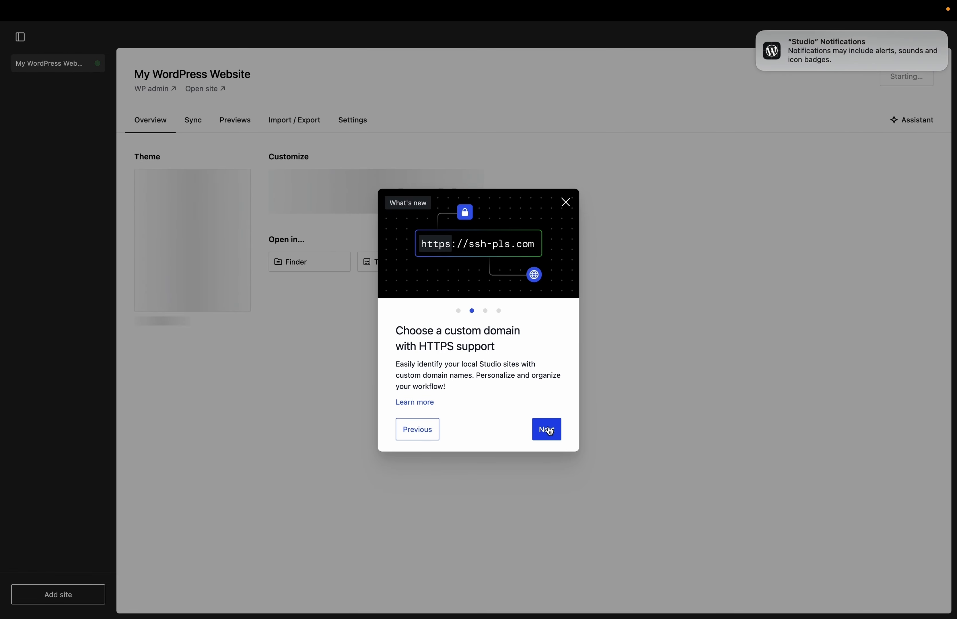
click(566, 203)
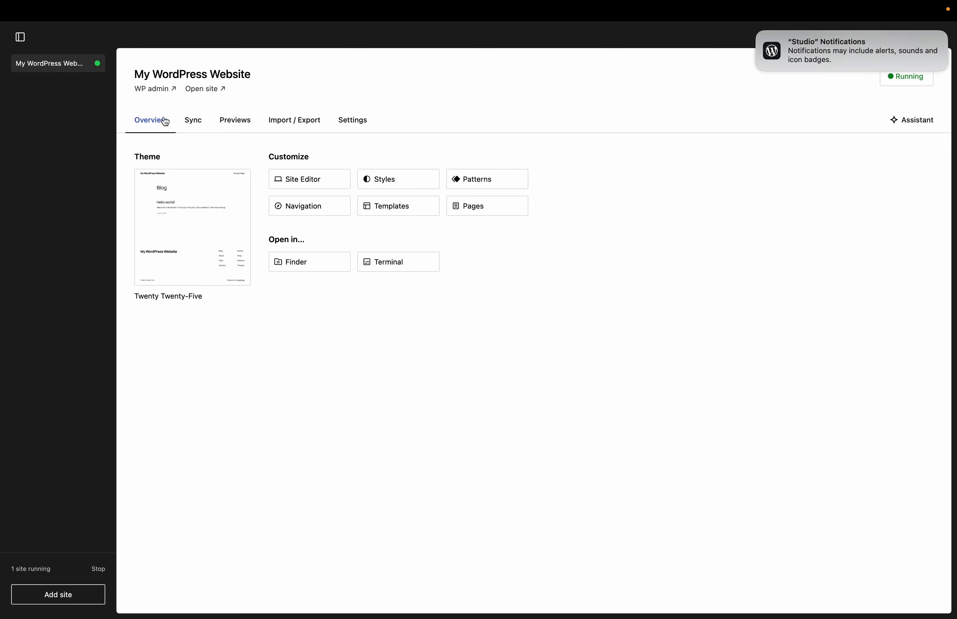
- Look through the site's Sync, Previews, Import / Export and Settings sections, and return to its Overview
click(195, 121)
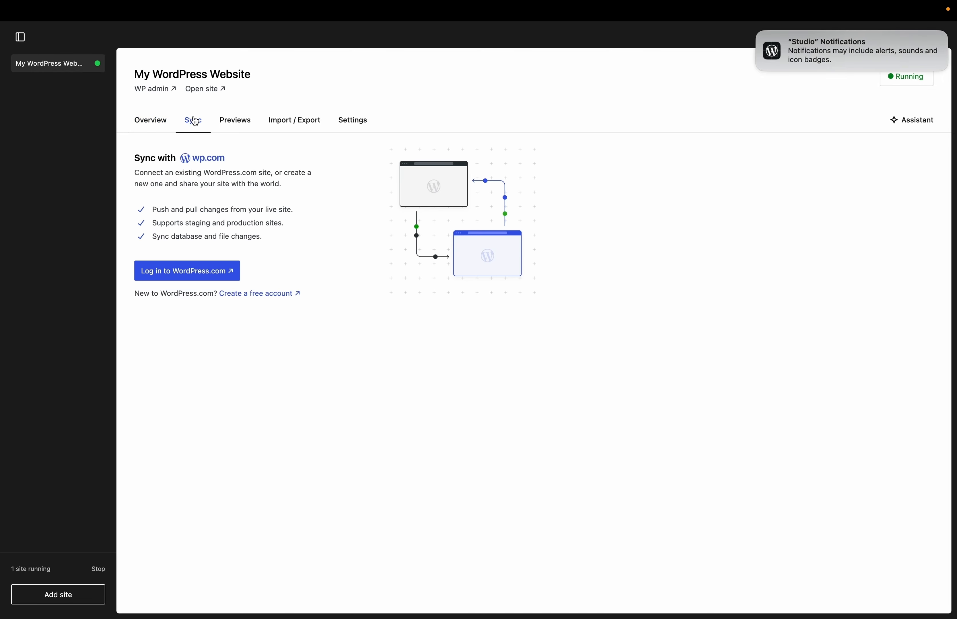
click(232, 122)
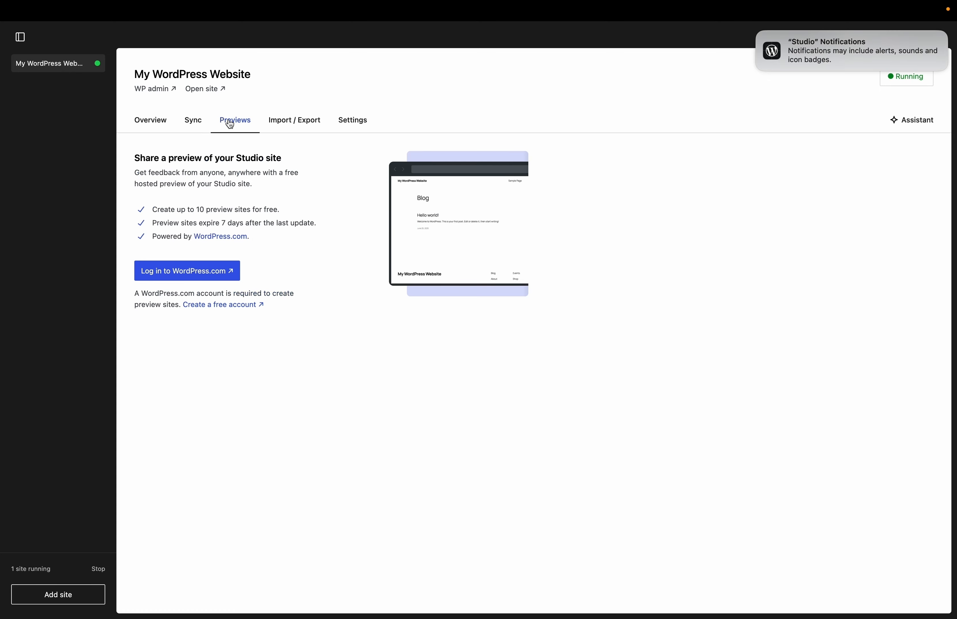
click(290, 123)
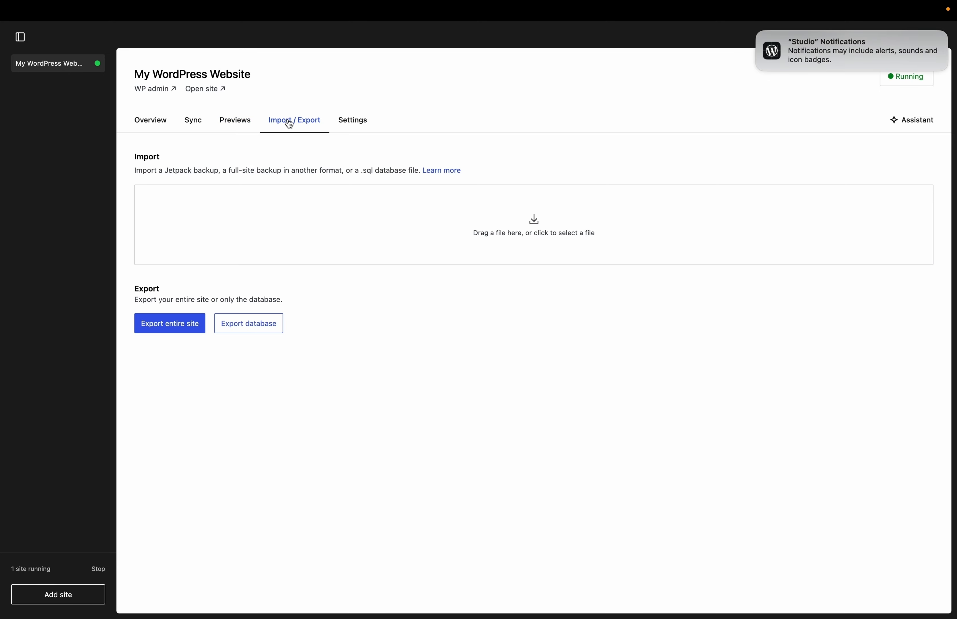
click(349, 123)
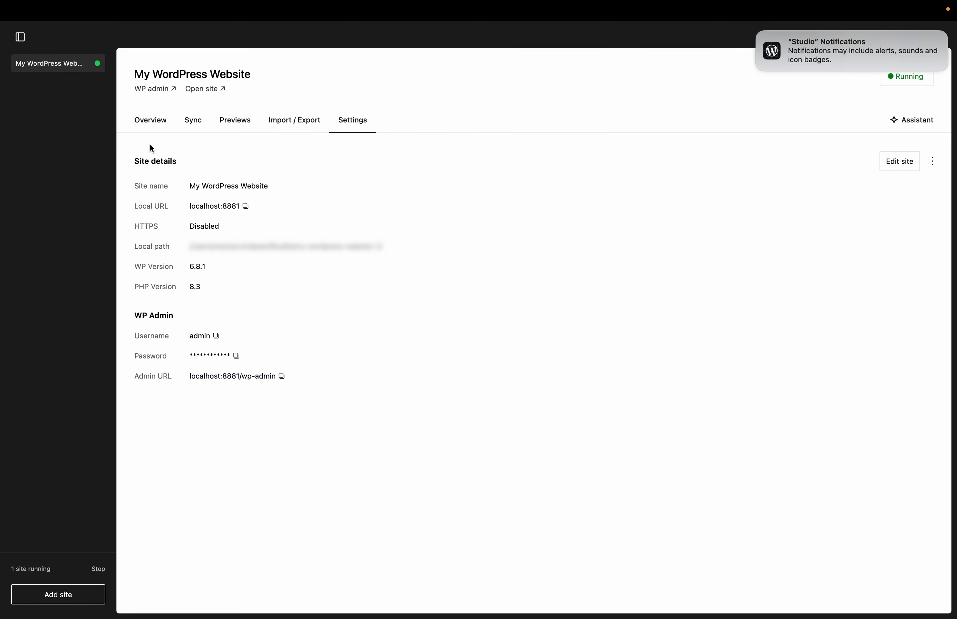
click(148, 121)
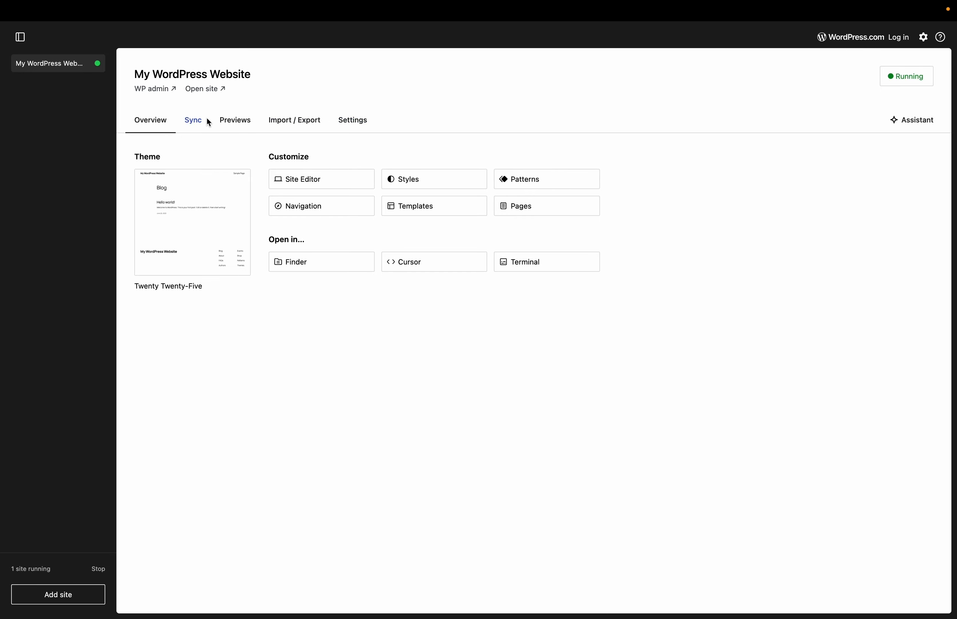
- Open the first site's WP admin and its front end in the browser and look over the home page
mouse_move(221, 178)
click(153, 92)
click(207, 91)
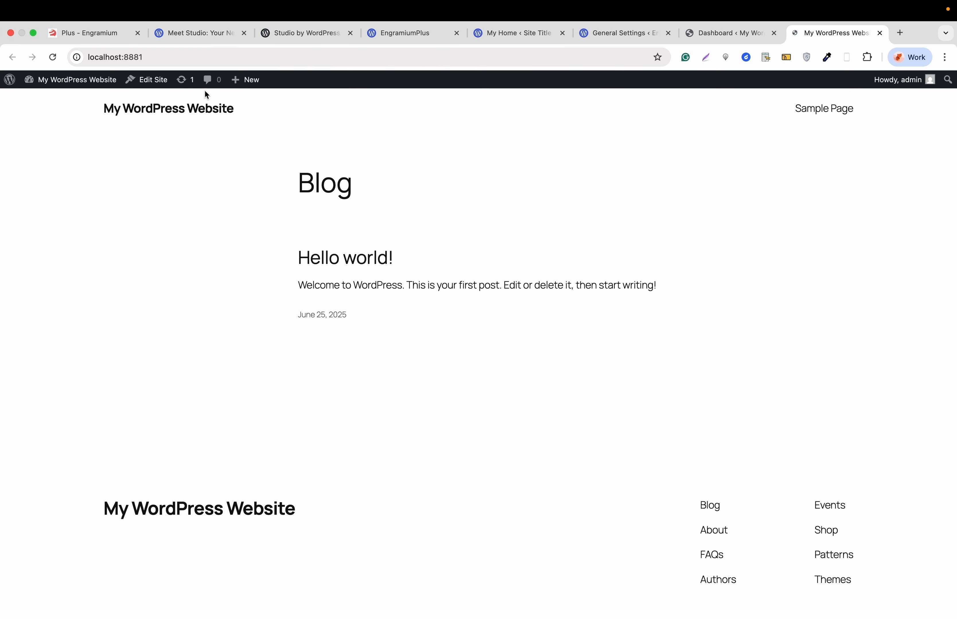
scroll(284, 207, down, 2)
scroll(284, 207, up, 2)
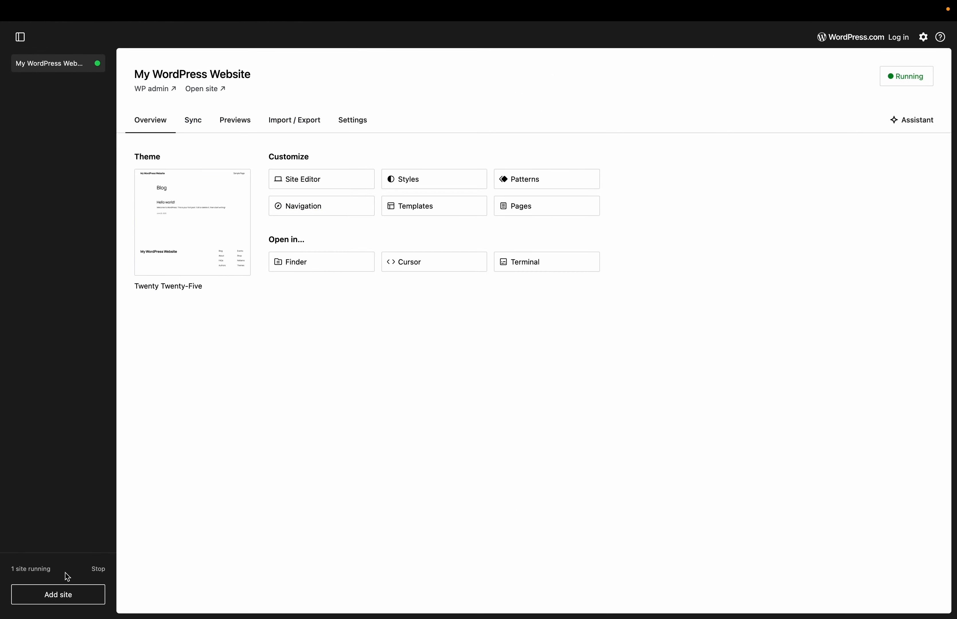
- In Studio, add another site named "This is our second website" and open its WP admin dashboard
click(57, 604)
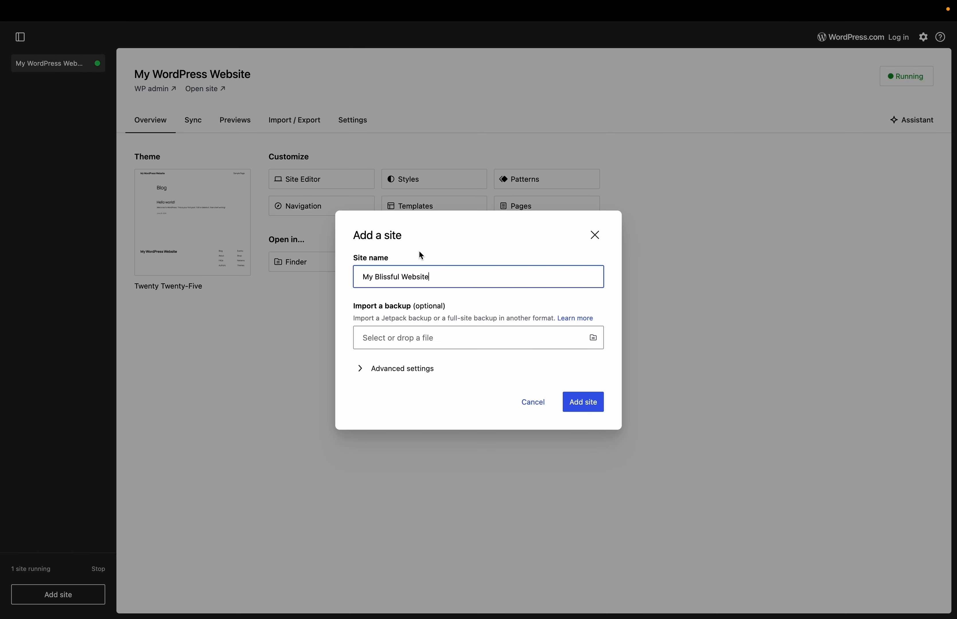
triple_click(408, 282)
text(This is our second website)
click(589, 411)
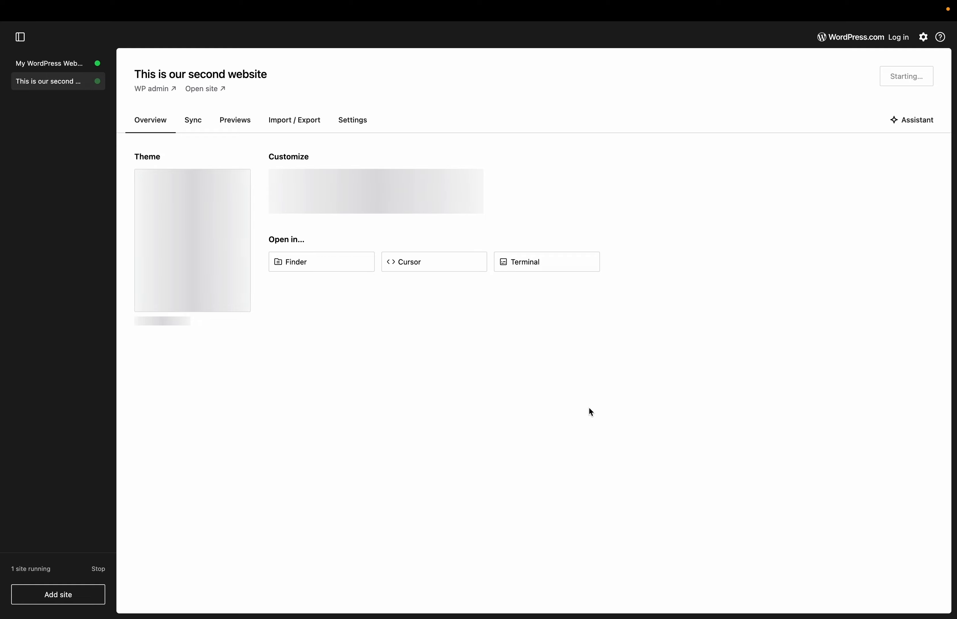
click(154, 90)
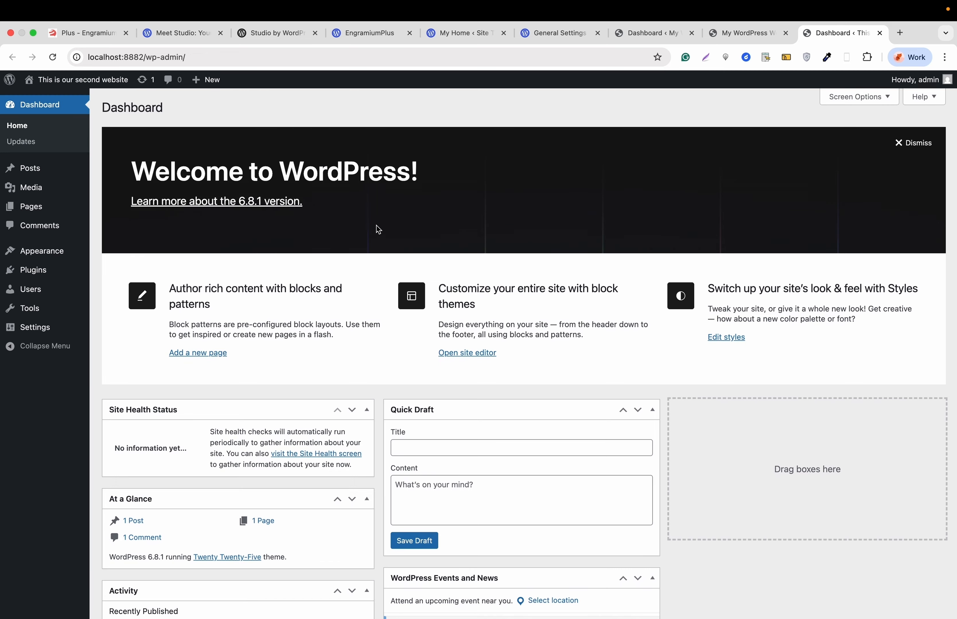
- Return to Studio, launch the second site's Site Editor, and open its navigation menu for editing, dismissing the welcome guide
key(super+Tab)
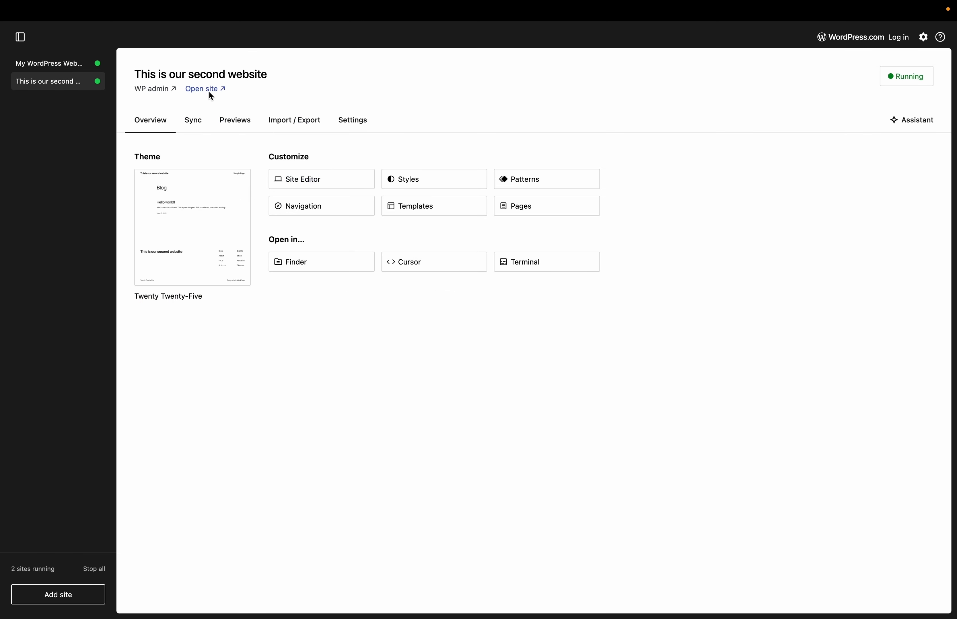
click(305, 184)
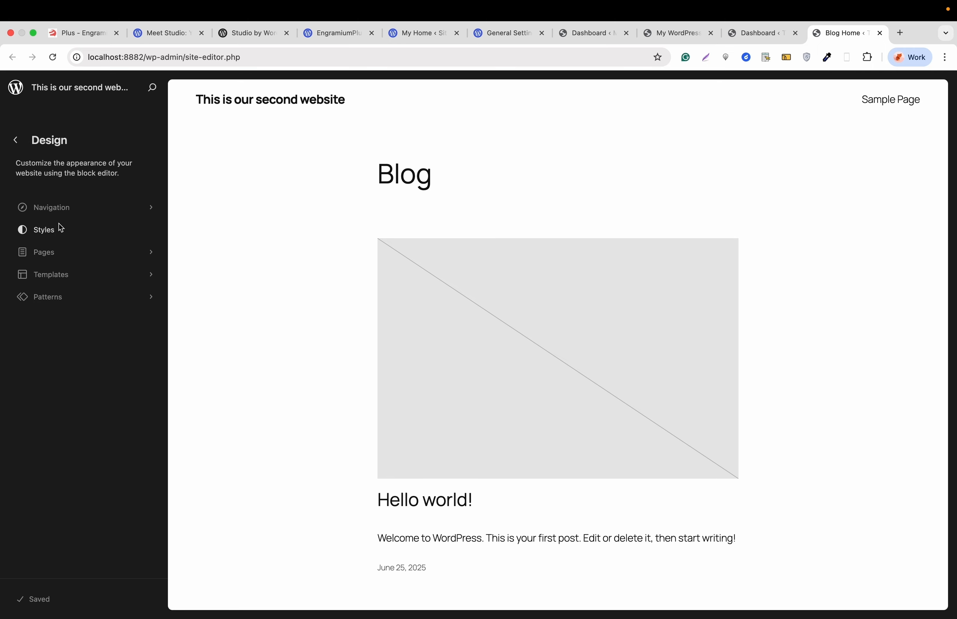
click(62, 208)
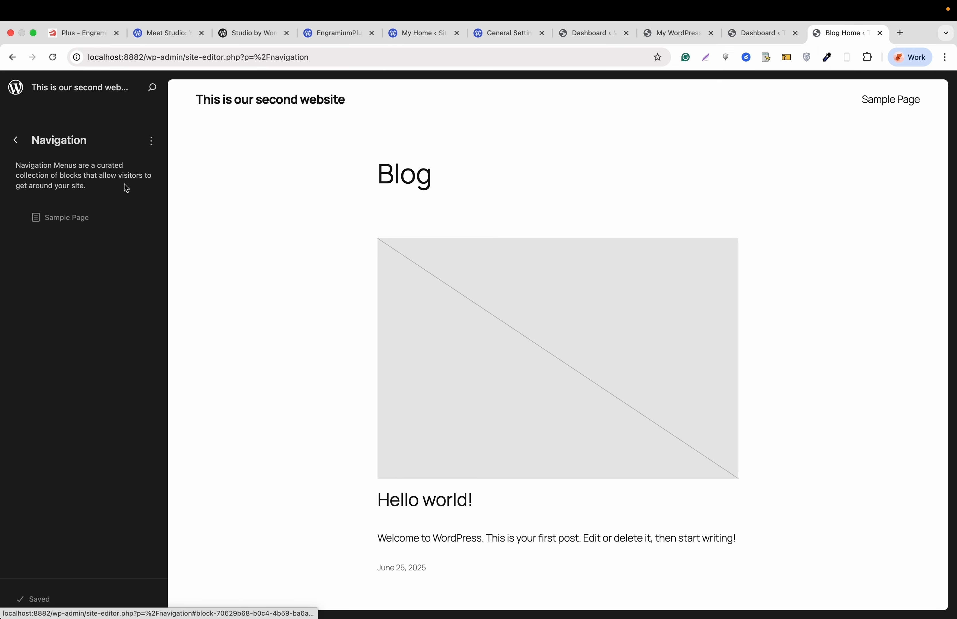
click(151, 140)
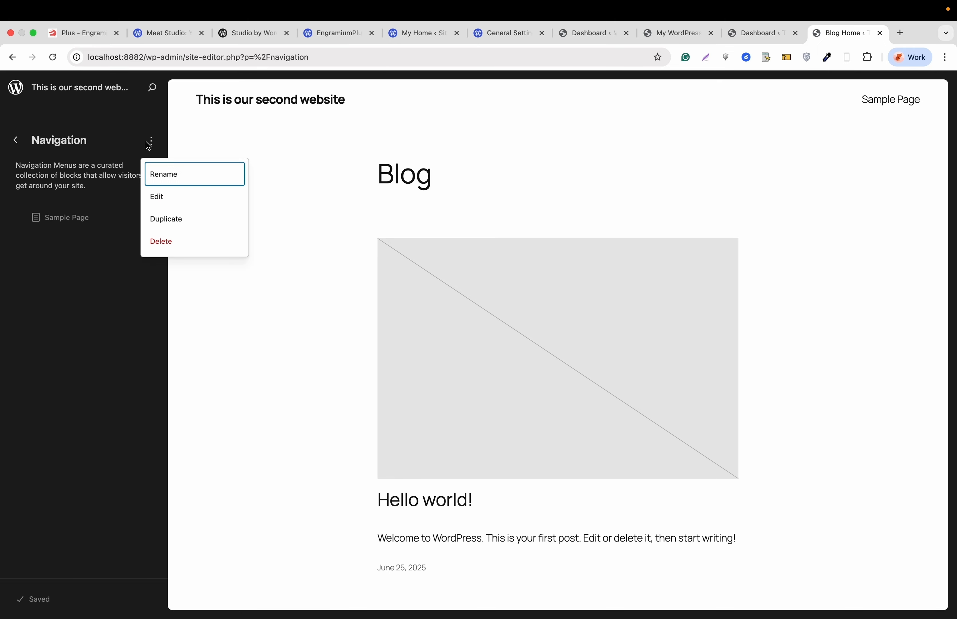
click(157, 196)
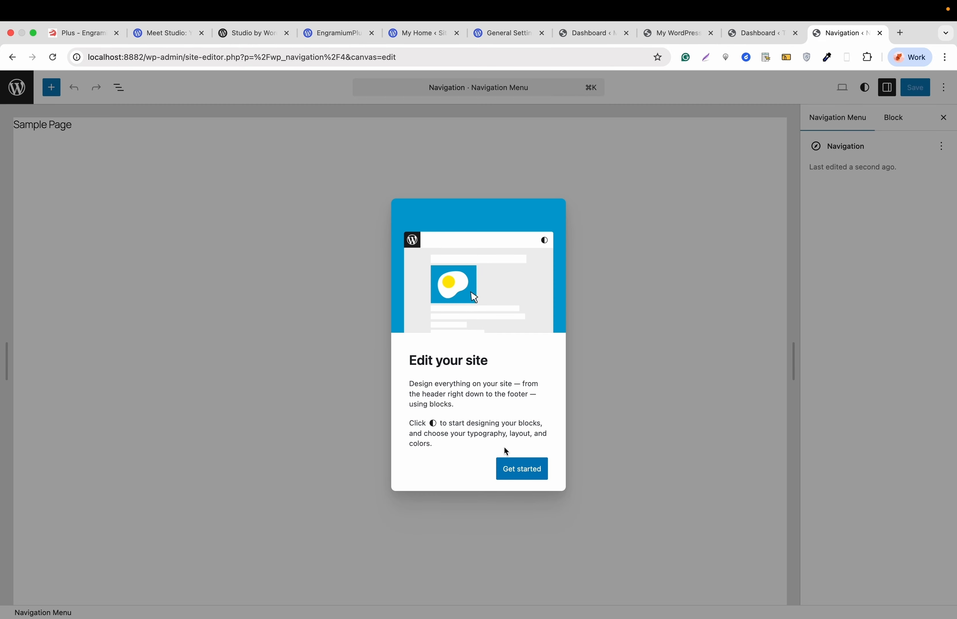
click(517, 471)
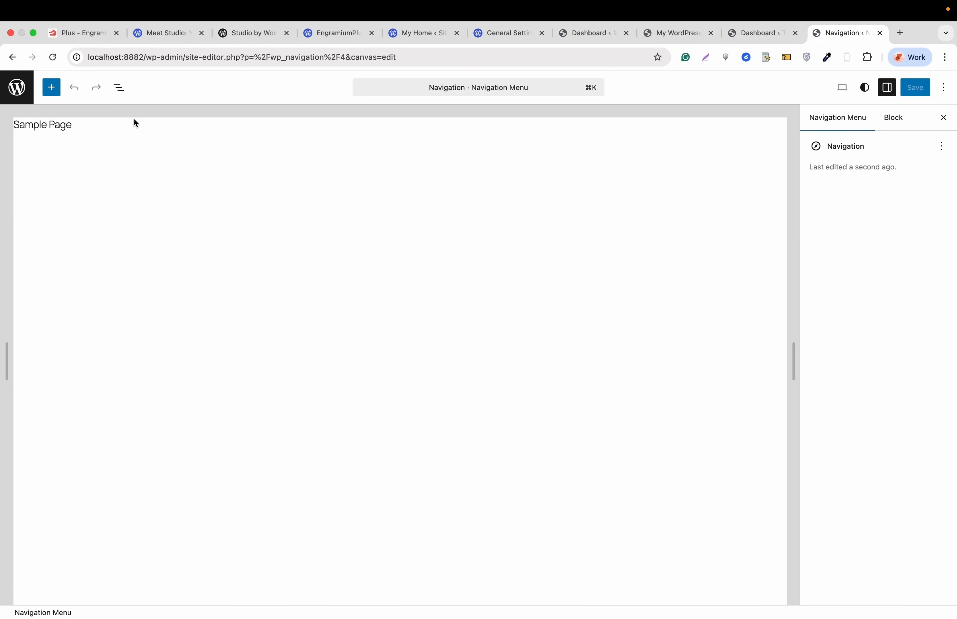
- Make the navigation menu's page list editable, shorten the Sample Page link text to "Sample", and save the menu
click(63, 124)
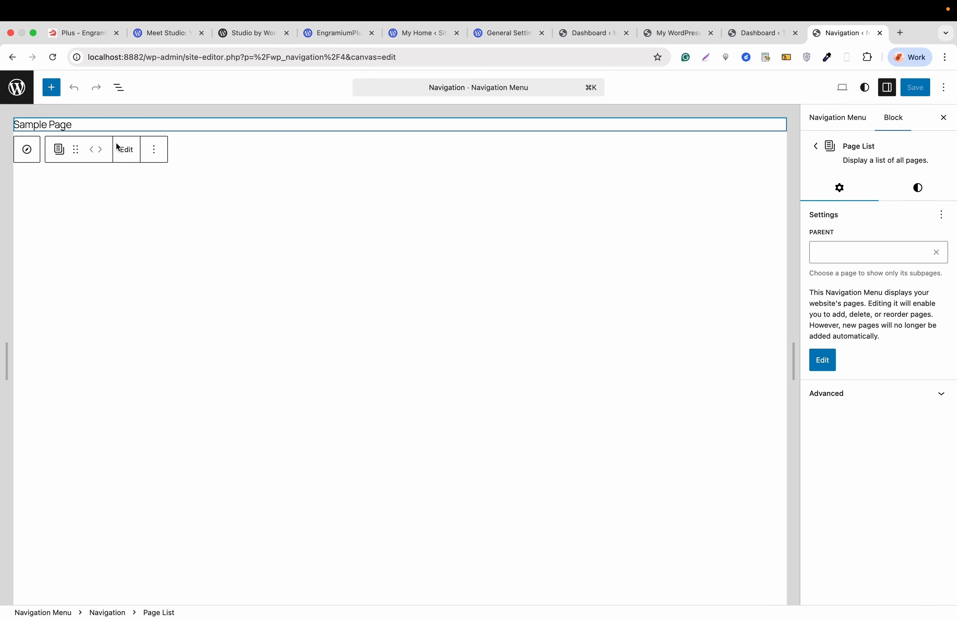
click(126, 154)
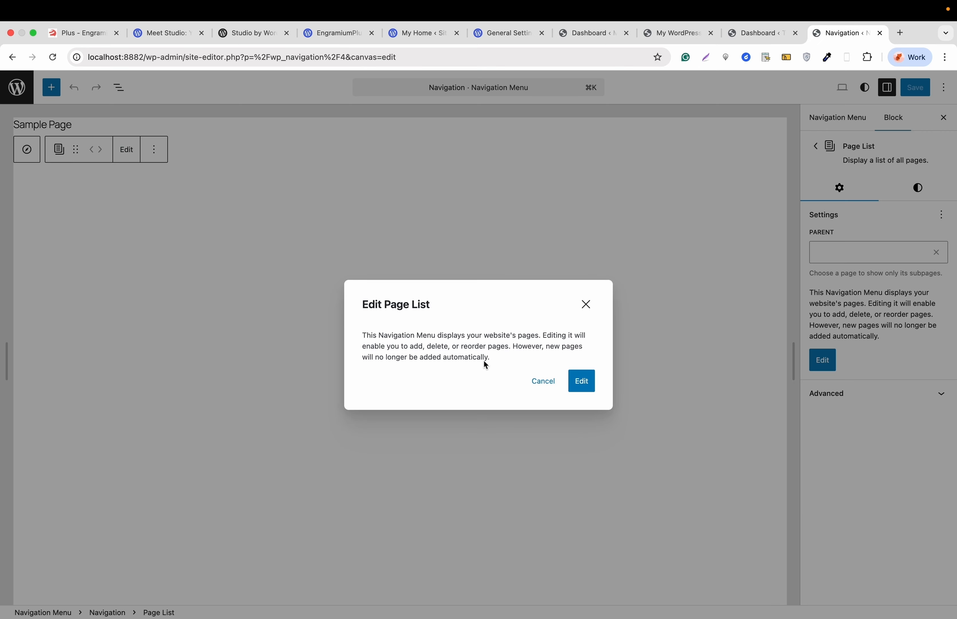
click(574, 382)
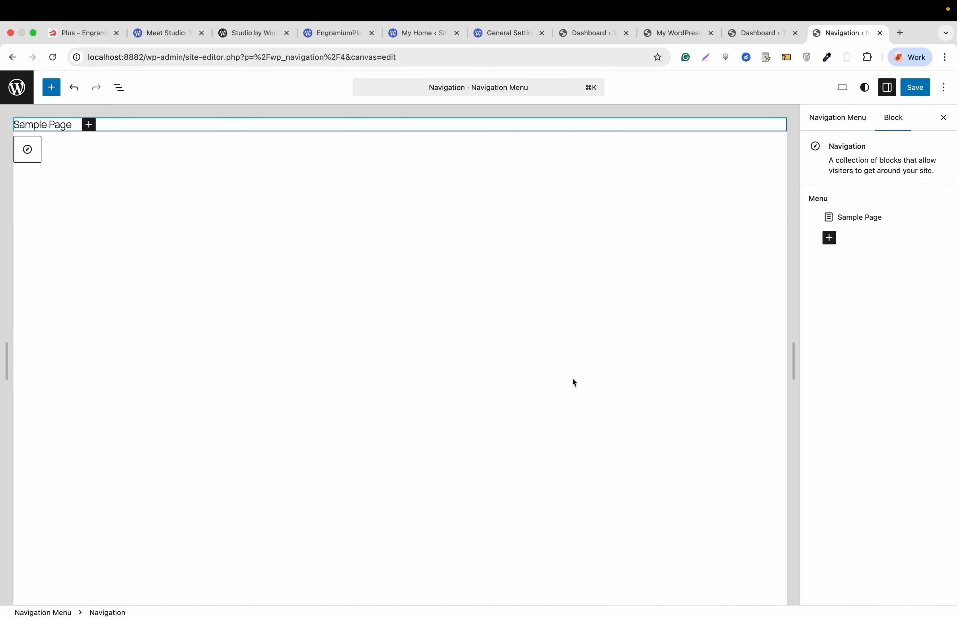
double_click(60, 126)
key(BackSpace)
key(BackSpace)
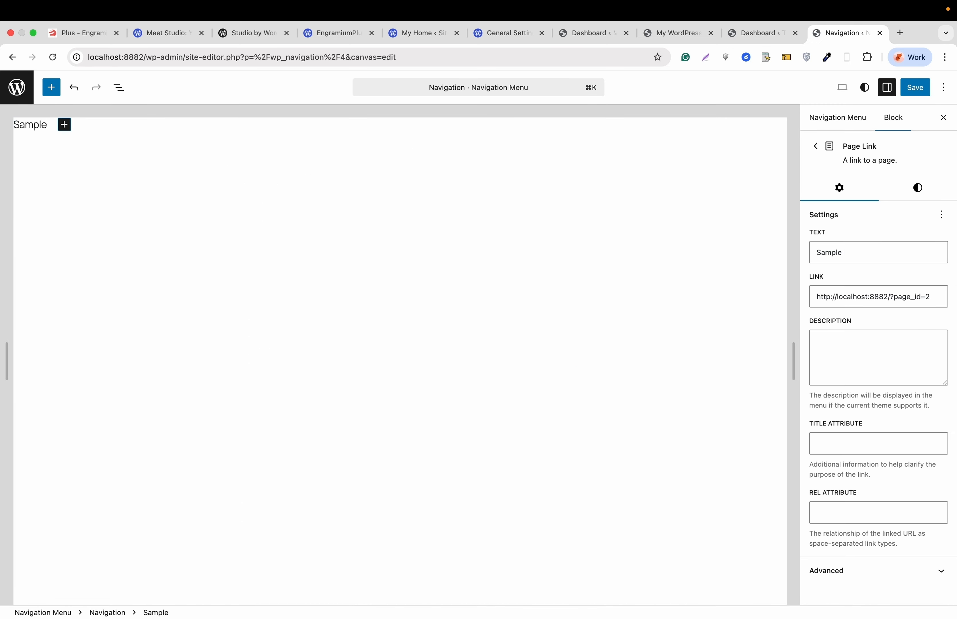
click(922, 89)
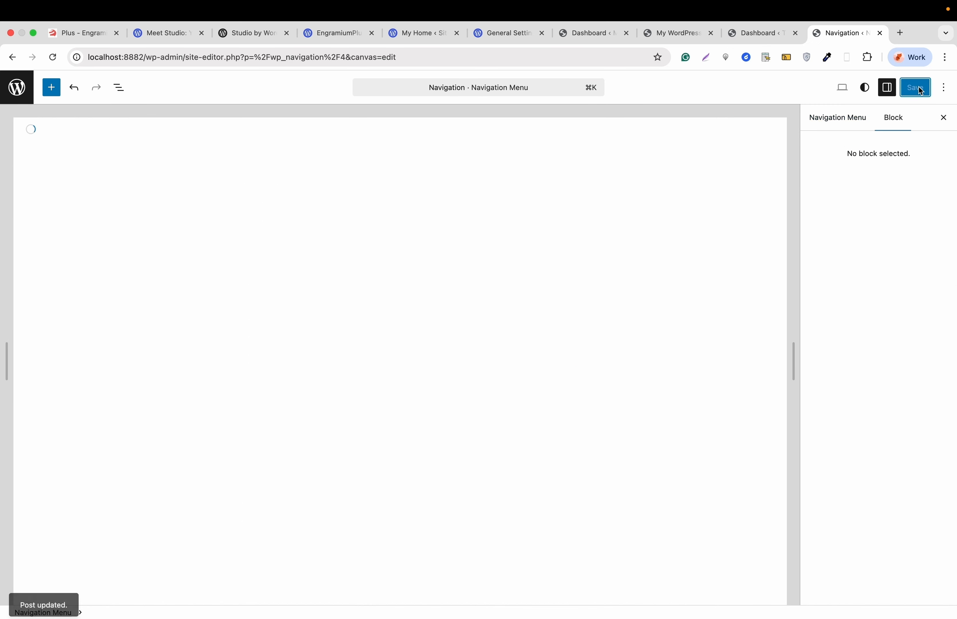
- Leave the navigation menu editor to view the site preview, and switch back to Studio
click(24, 95)
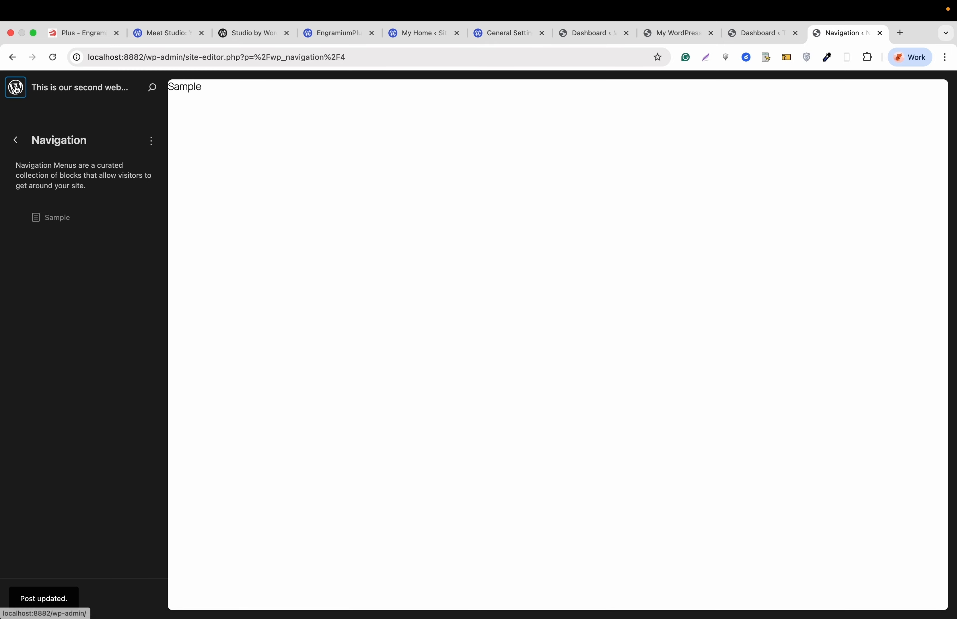
click(16, 142)
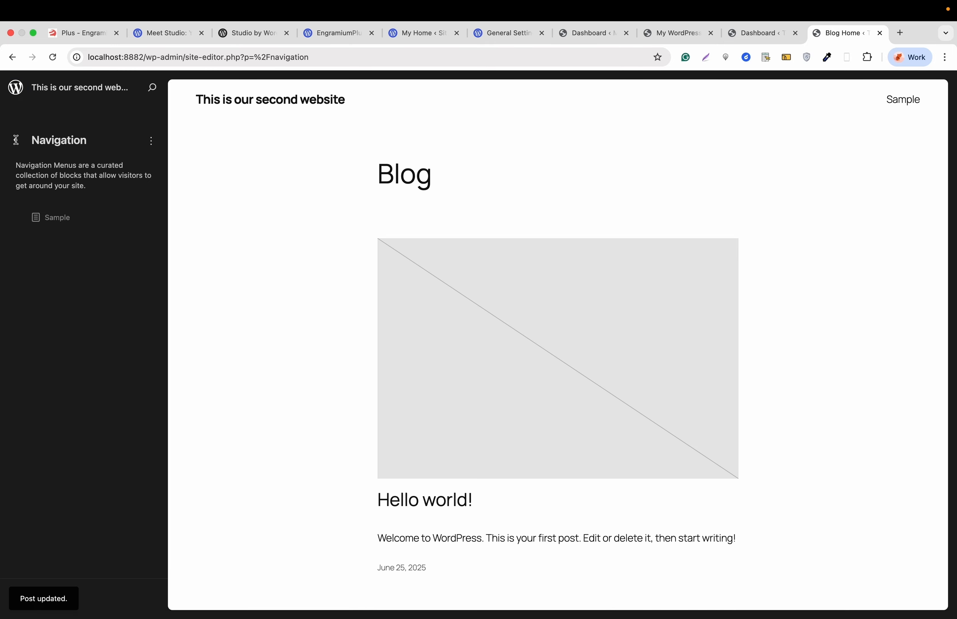
key(super+Tab)
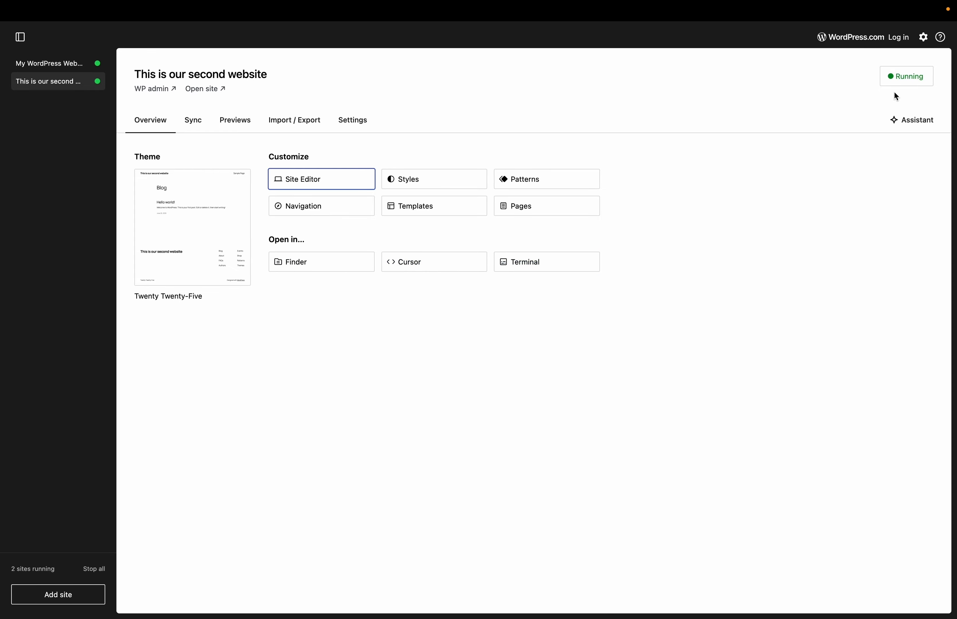
- Stop the second website's server, relaunch the site by opening its WP admin dashboard, and switch back to Studio
click(910, 77)
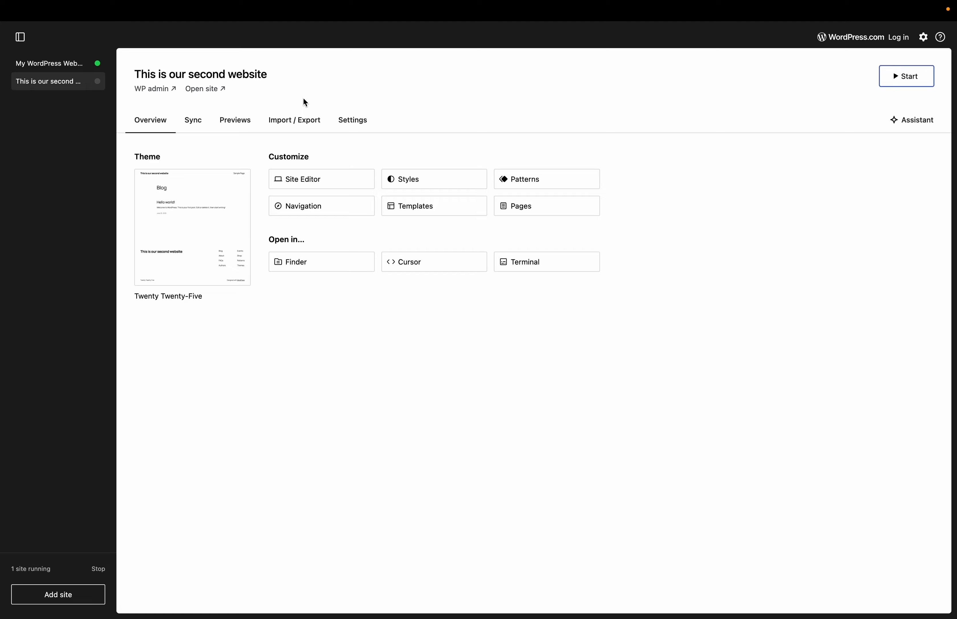
click(163, 89)
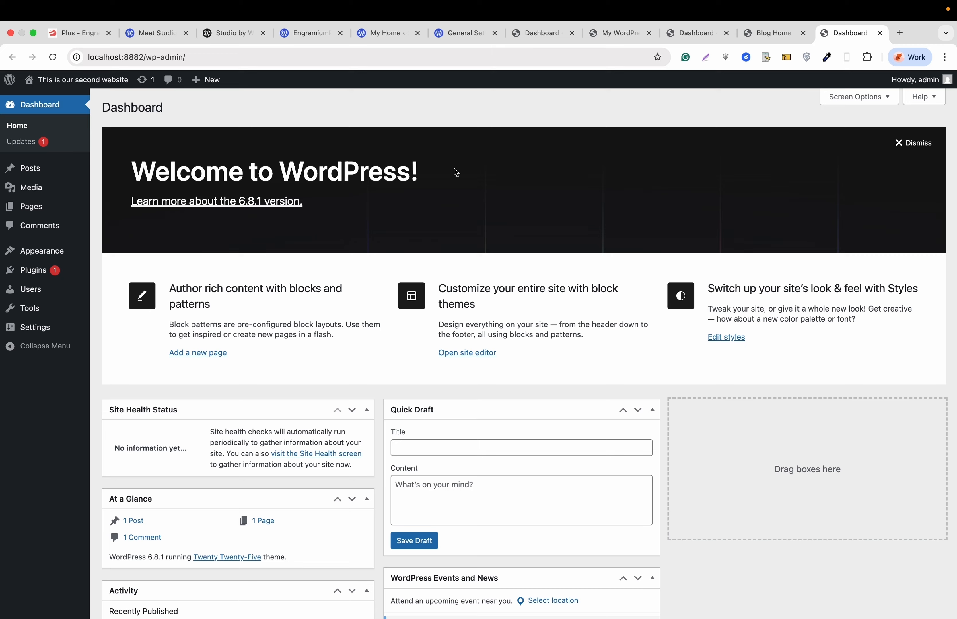
key(super+Tab)
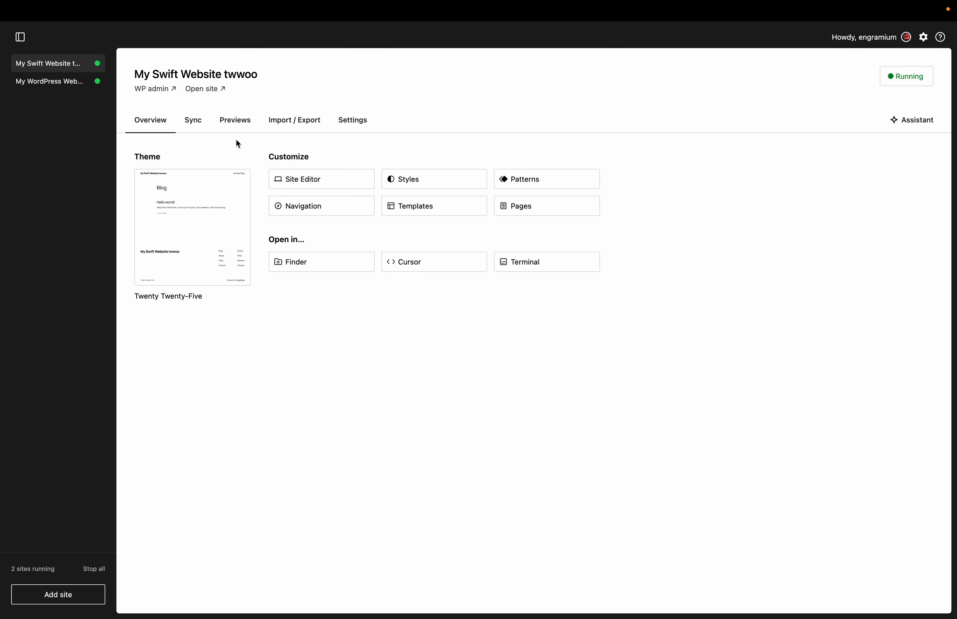
- Create a hosted preview site for My Swift Website twwoo, view its link in the browser, and return to Studio
click(236, 125)
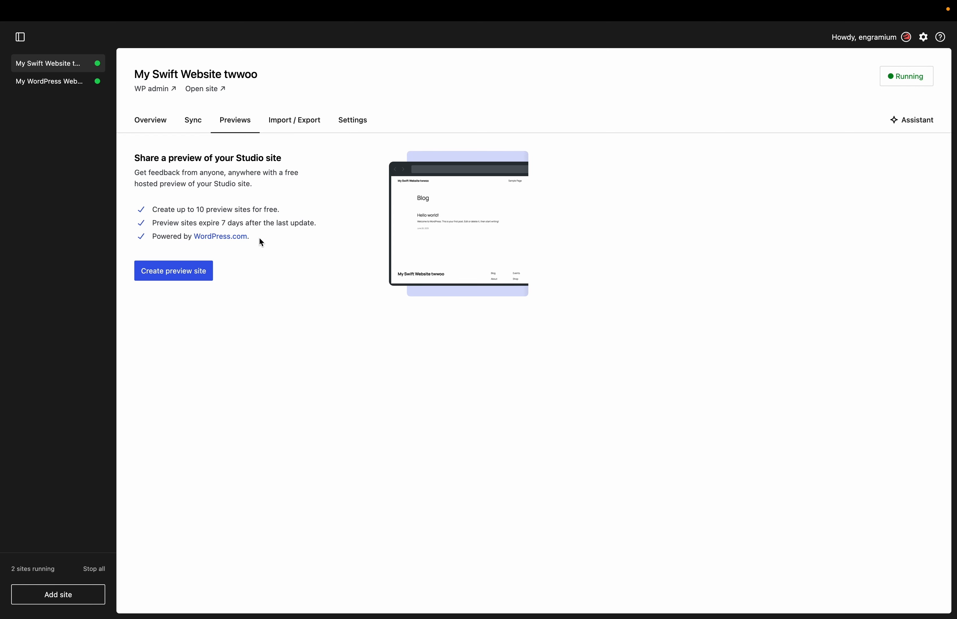
click(167, 276)
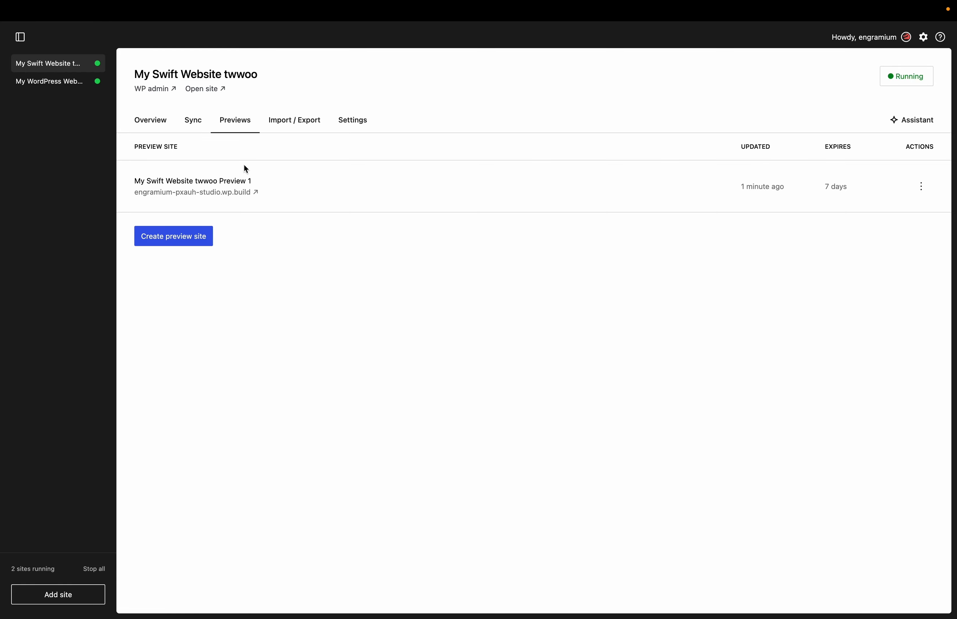
click(255, 190)
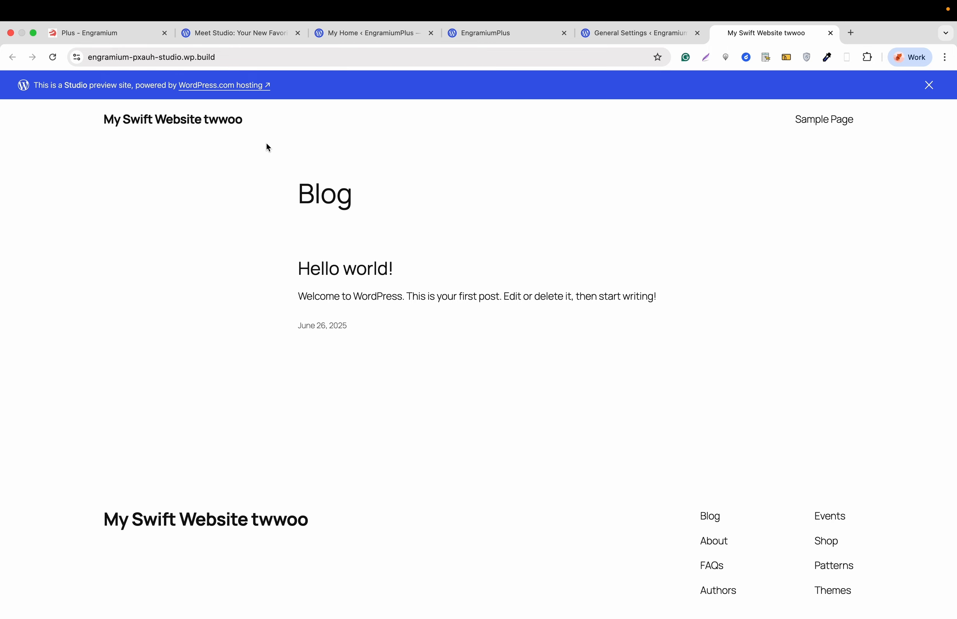
key(super+Tab)
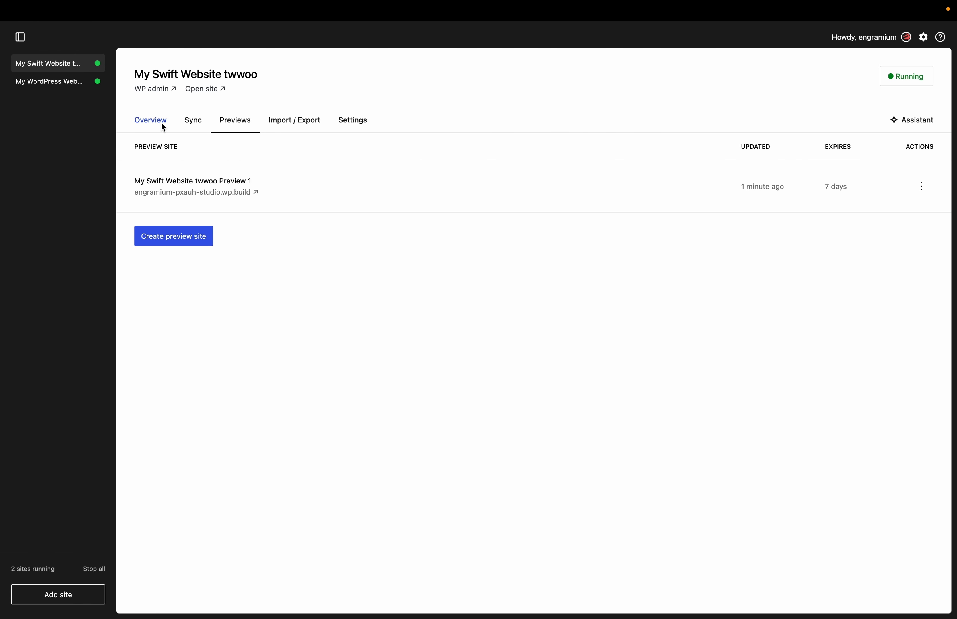
- Open the Pages editor of My Swift Website twwoo, create a draft page titled "This is a test page", and dismiss the editing guide
click(162, 124)
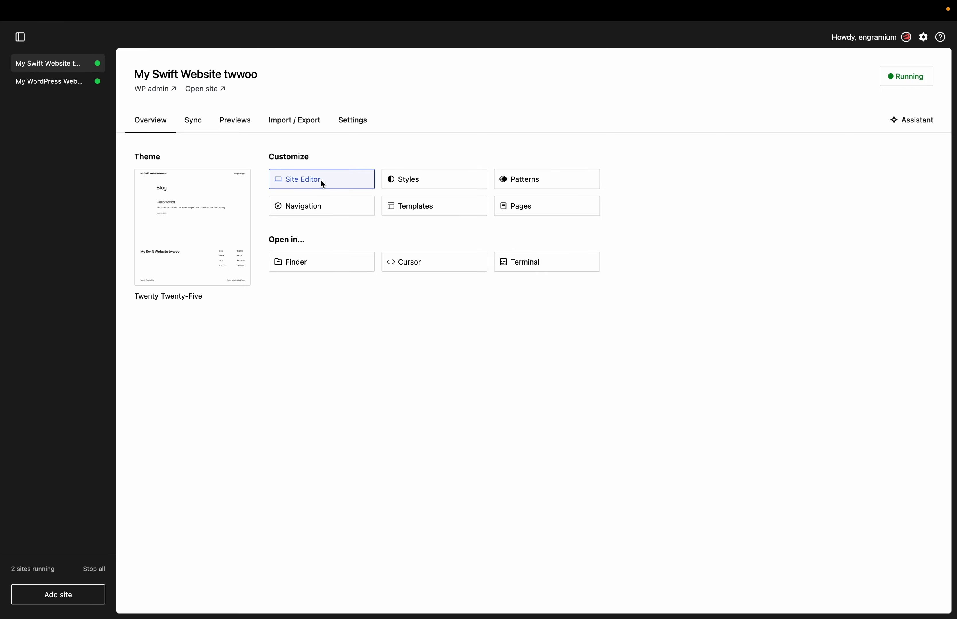
click(515, 209)
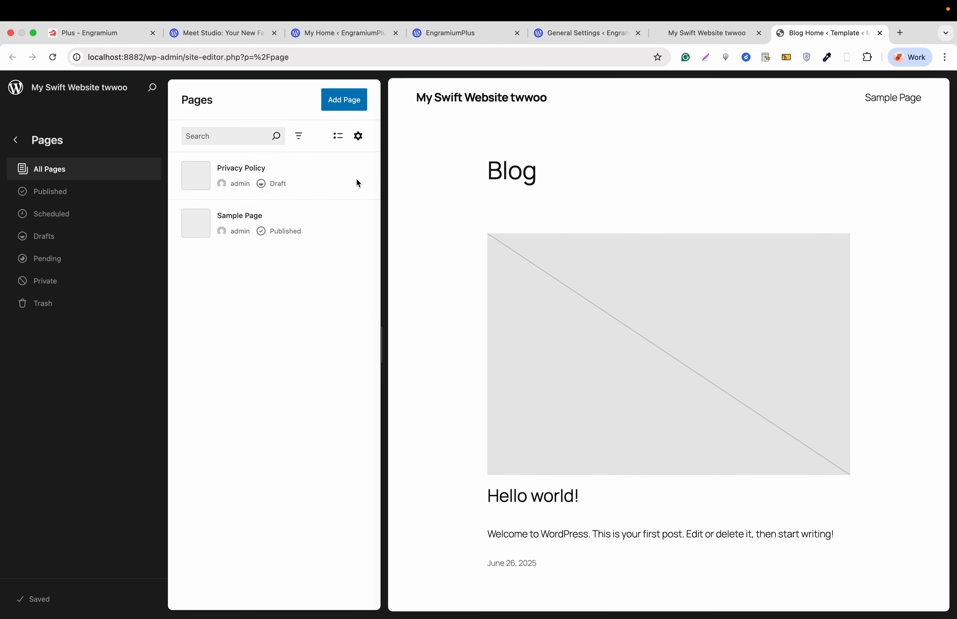
click(349, 97)
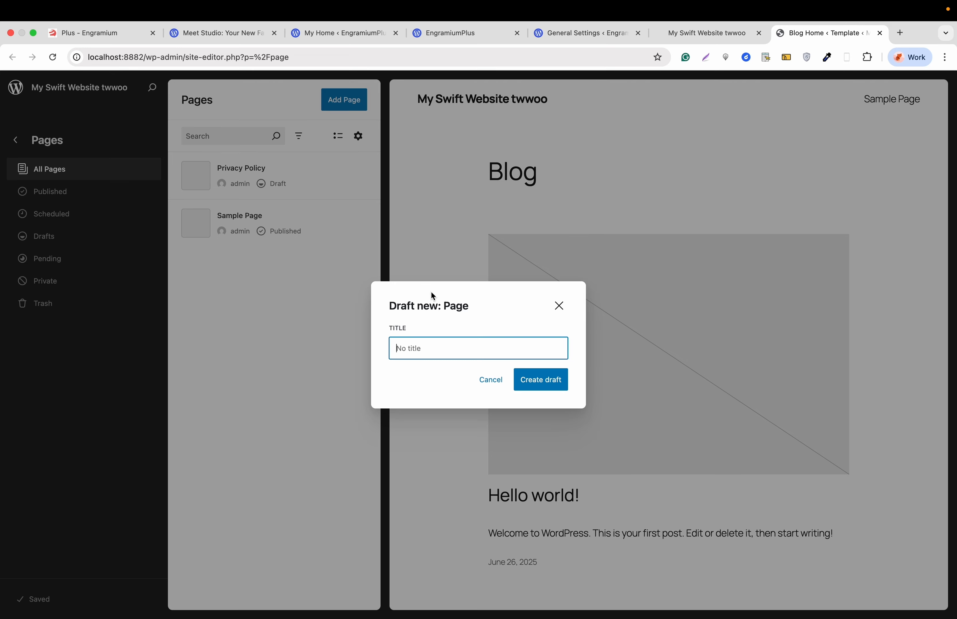
text(This is a test page)
click(529, 381)
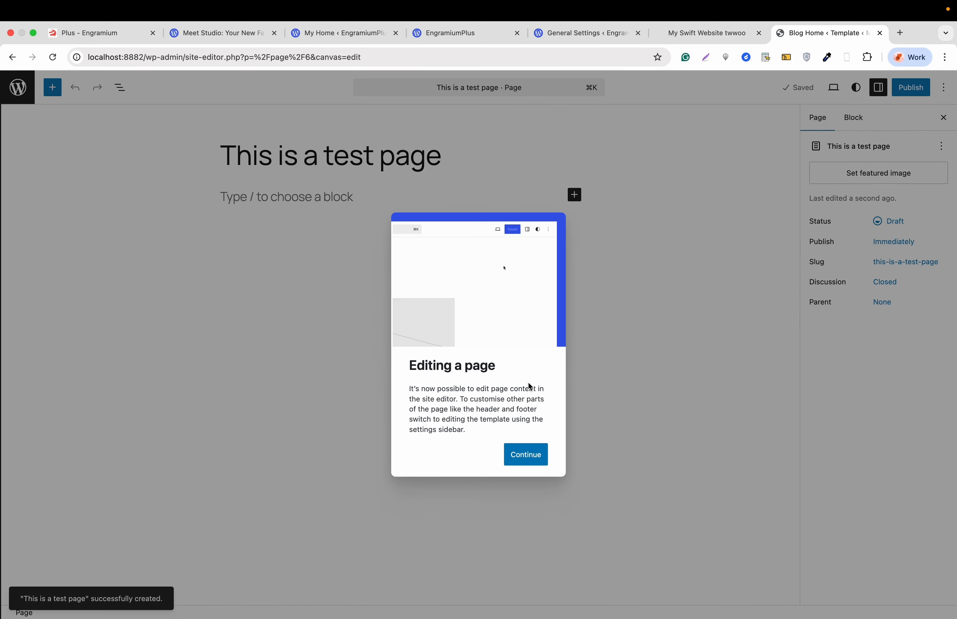
click(526, 454)
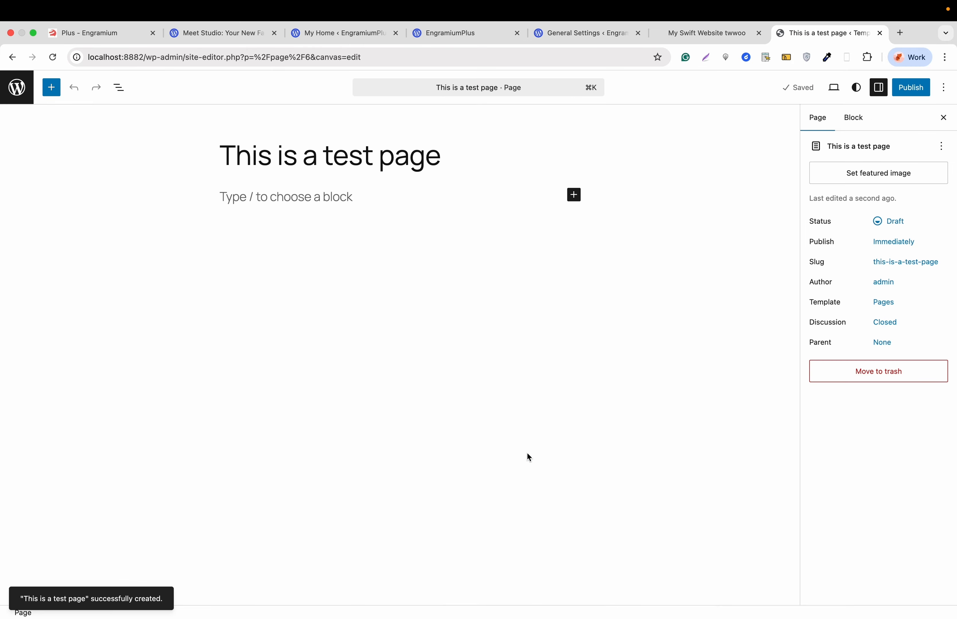
- Enter "This is a test" as the first paragraph of the page body
click(355, 198)
text(This is)
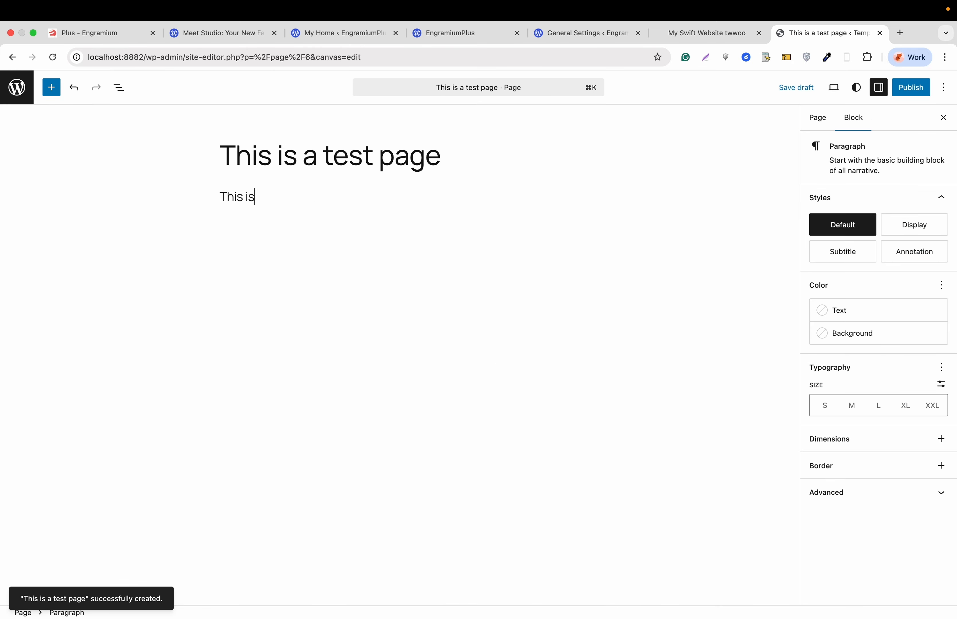
text( a test)
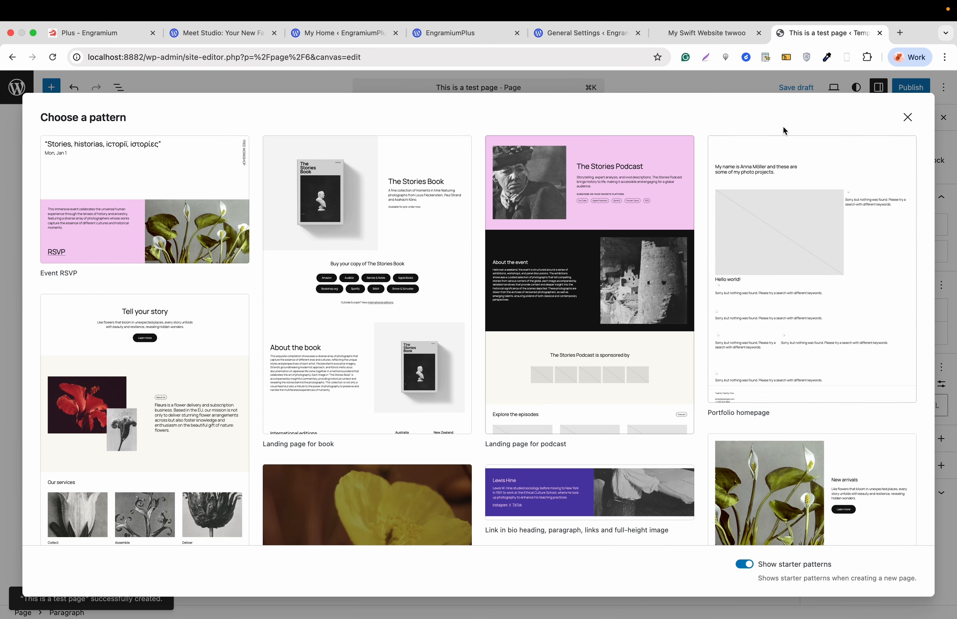
- Fill the page with the "Landing page for book" starter pattern, publish it, and leave the editor for the WordPress dashboard
click(379, 281)
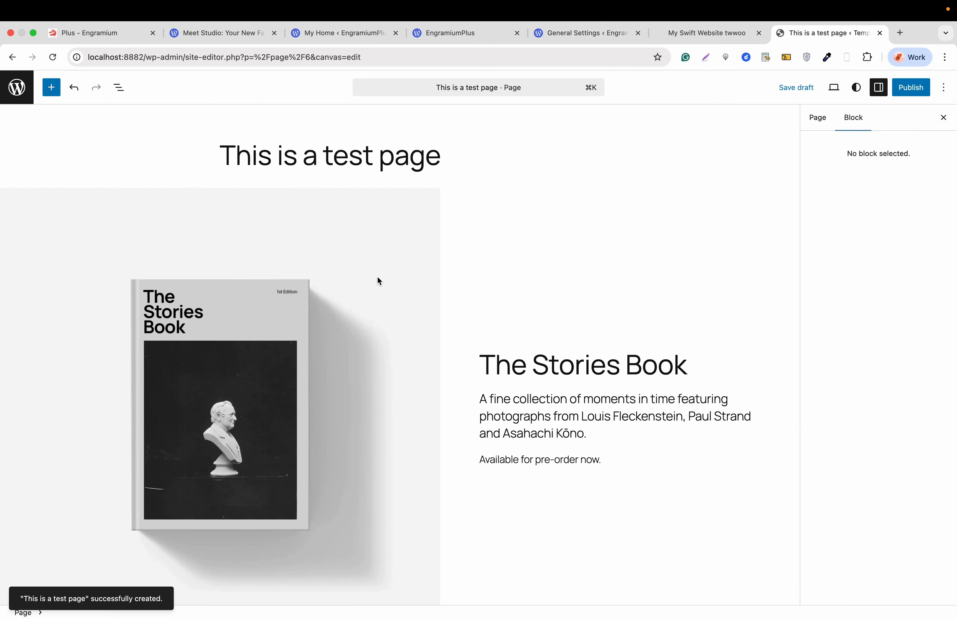
click(915, 91)
click(25, 97)
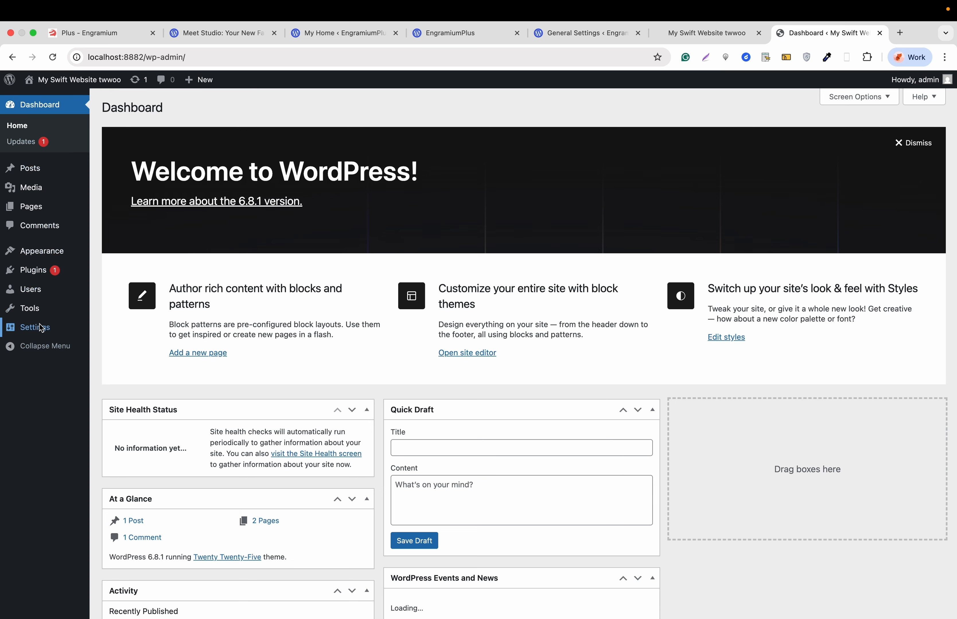
- In the Reading settings, make the static page "This is a test page" the homepage, save, and return to the dashboard
mouse_move(42, 329)
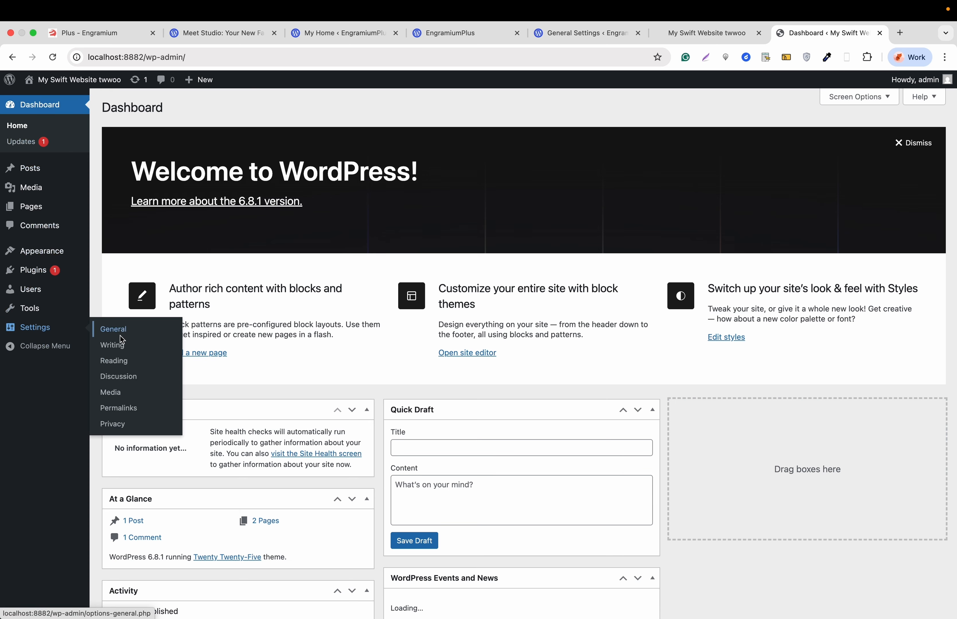
click(123, 336)
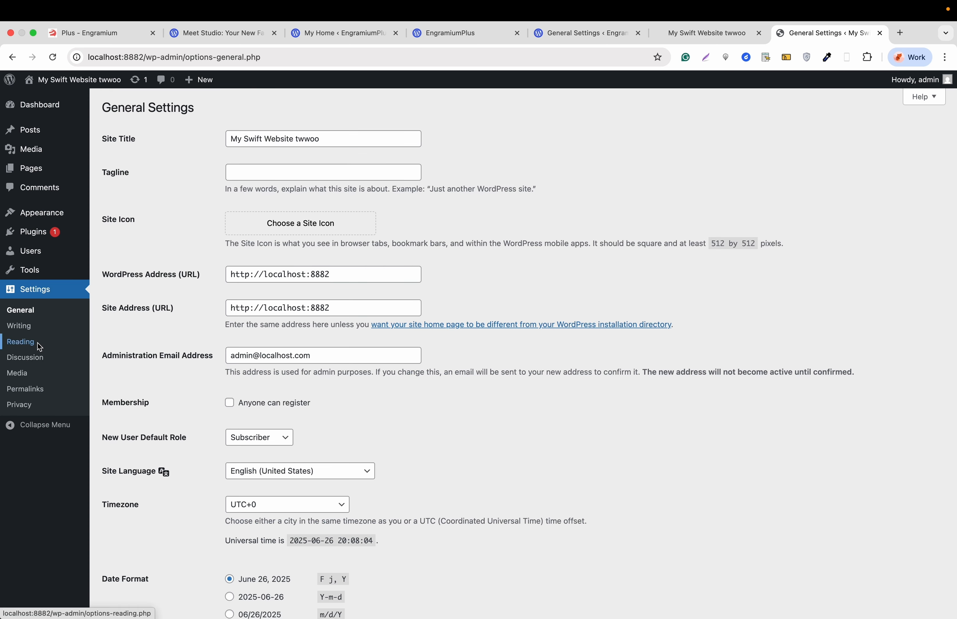
click(38, 344)
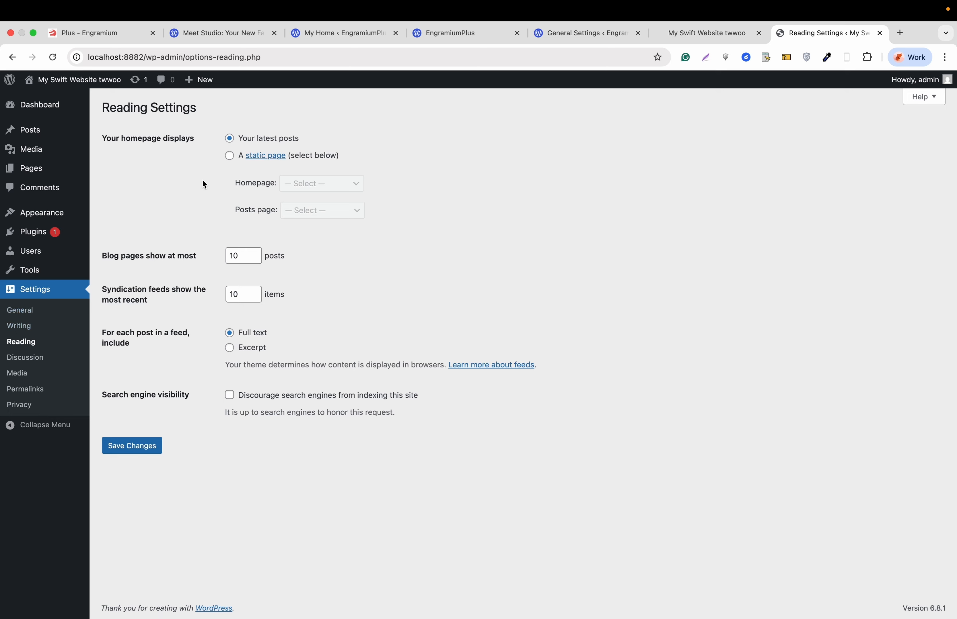
click(230, 157)
click(319, 184)
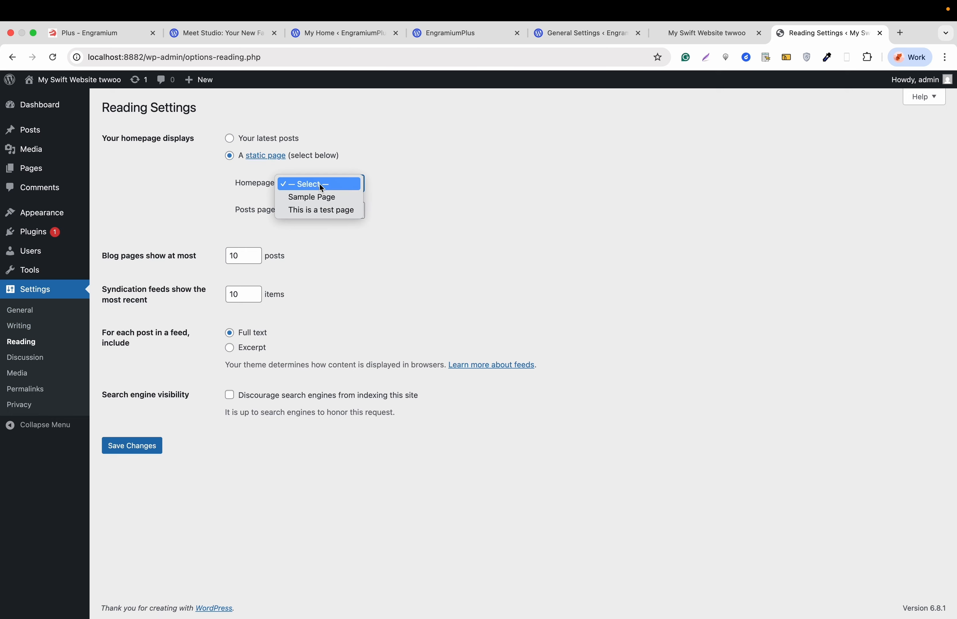
click(320, 209)
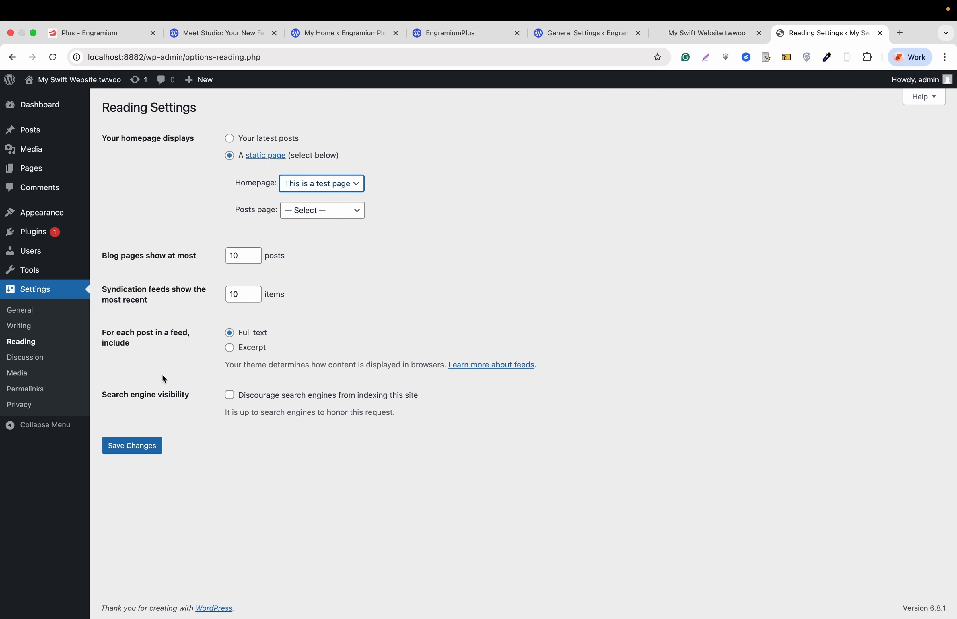
click(142, 450)
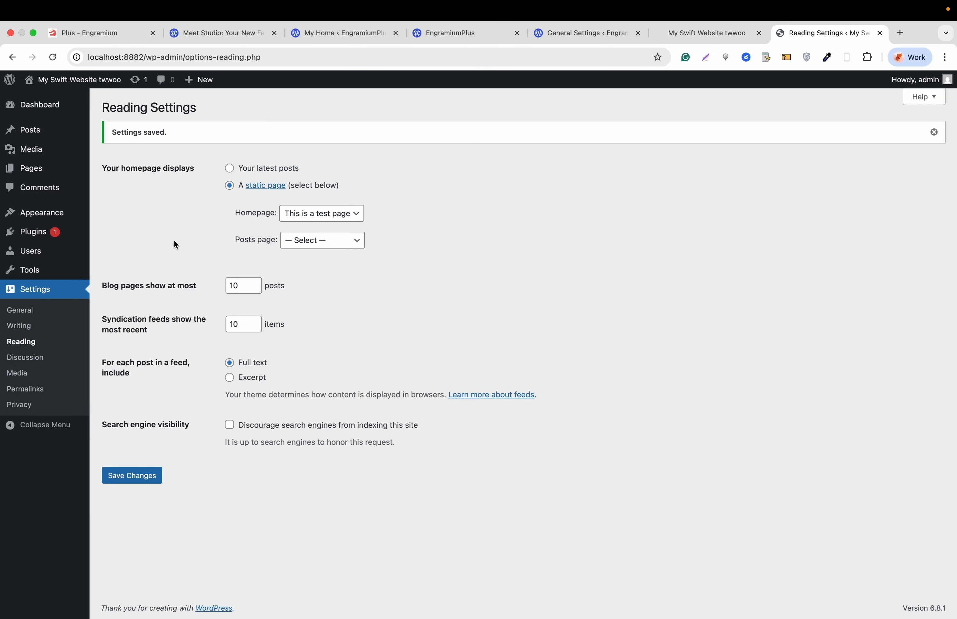
click(42, 105)
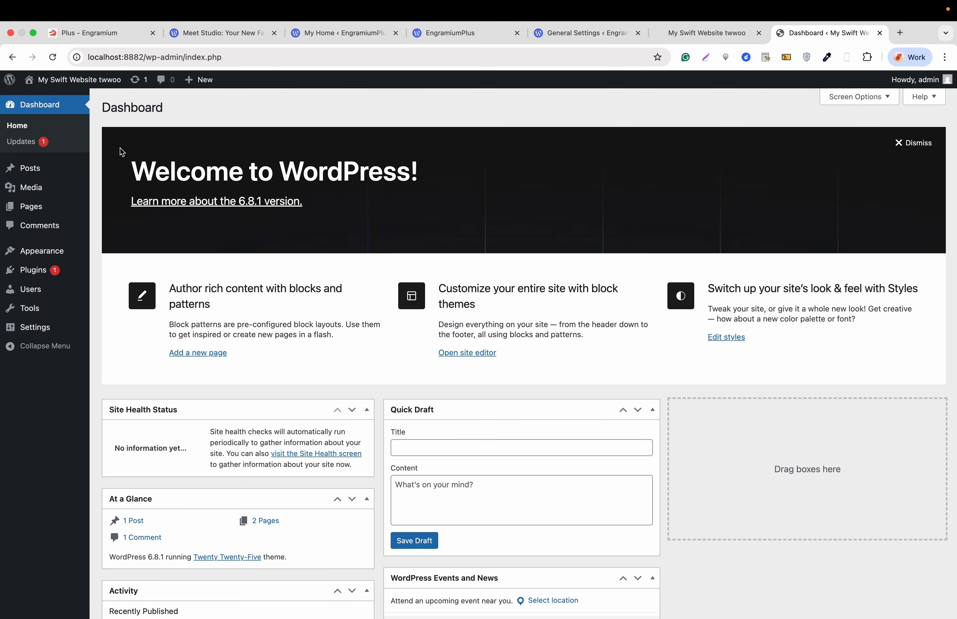
- Switch to Studio and update My Swift Website twwoo Preview 1 from the local site, confirming the overwrite
key(super+Tab)
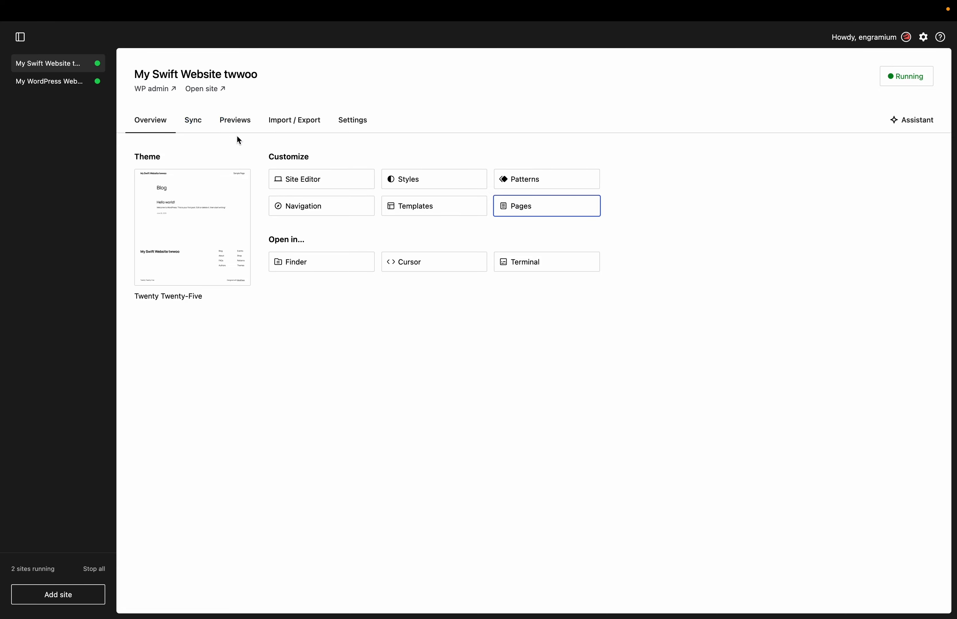
click(248, 125)
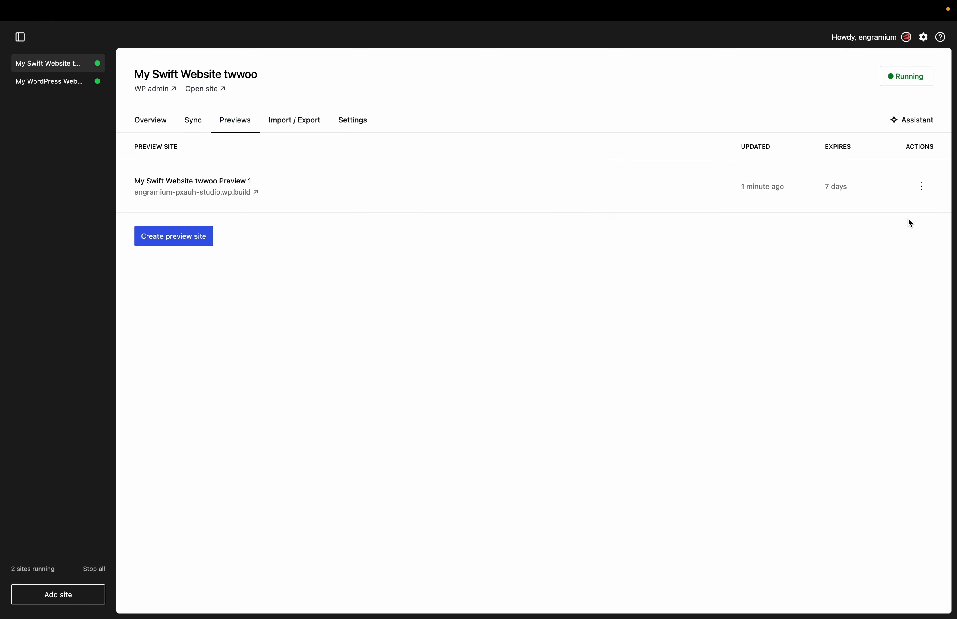
click(922, 187)
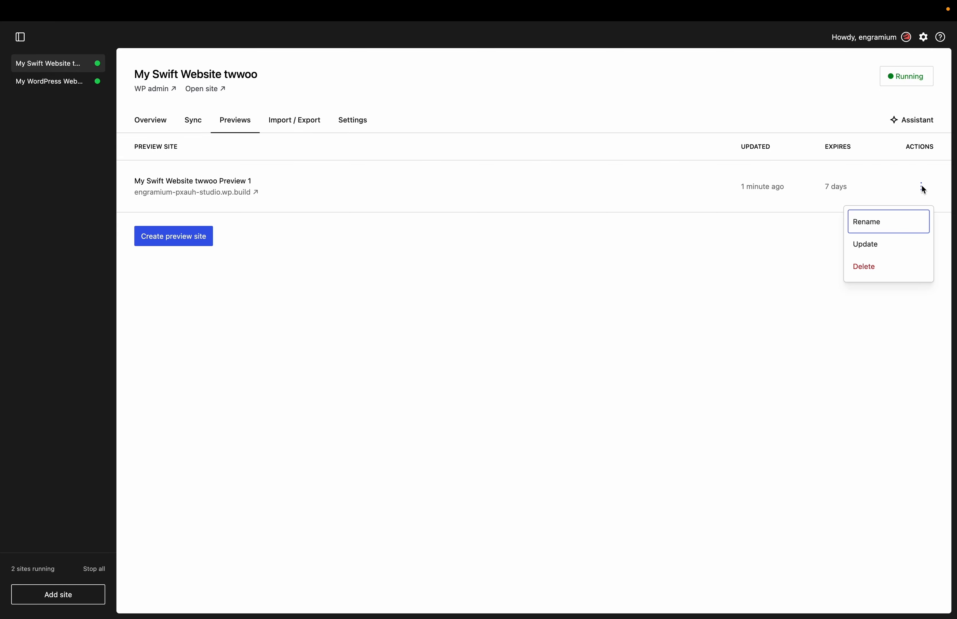
click(866, 245)
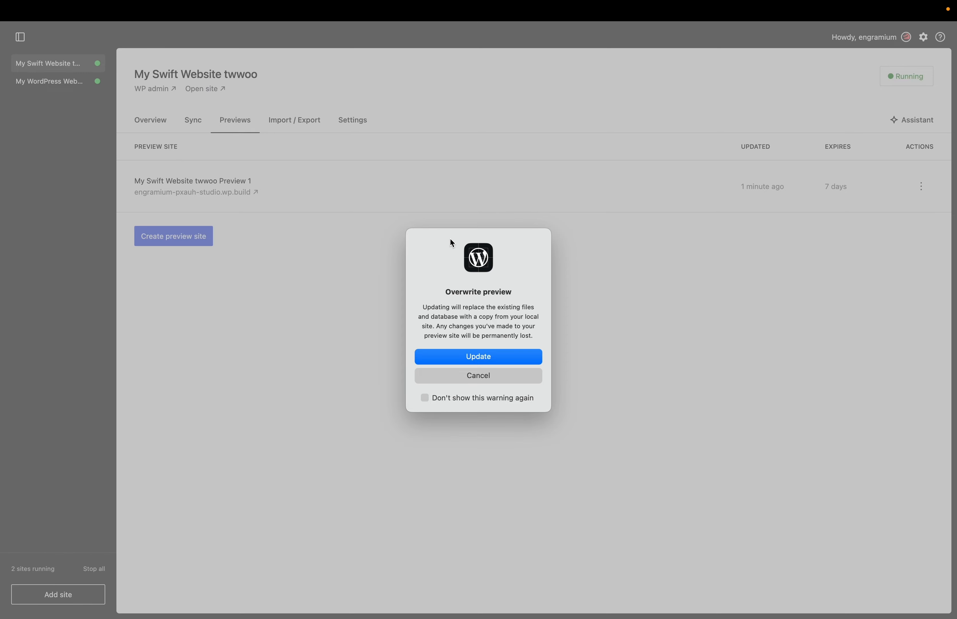
click(488, 356)
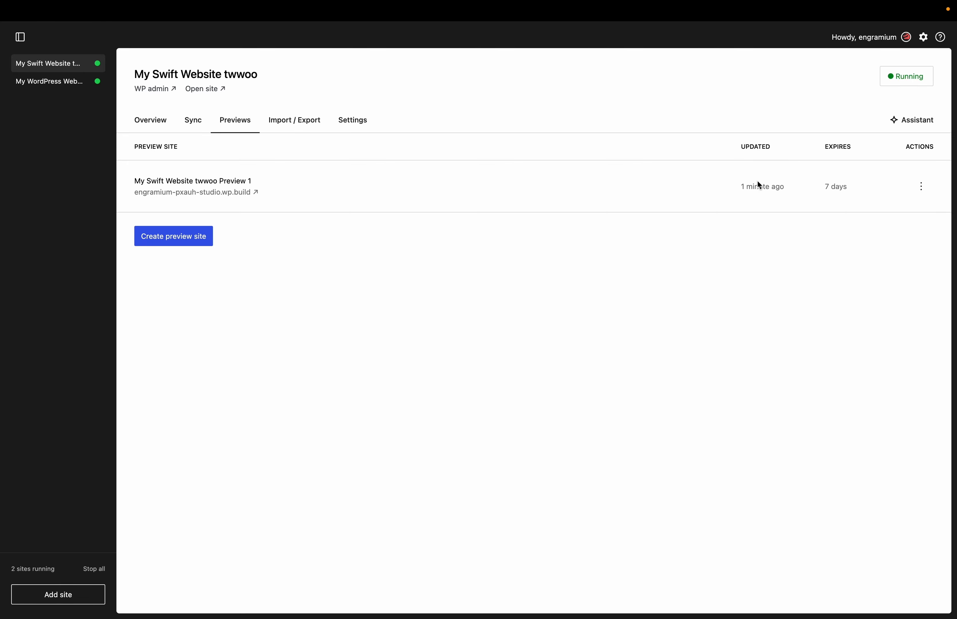
- View the Studio Assistant for My Swift Website twwoo and return to the site's overview
mouse_move(760, 194)
click(909, 120)
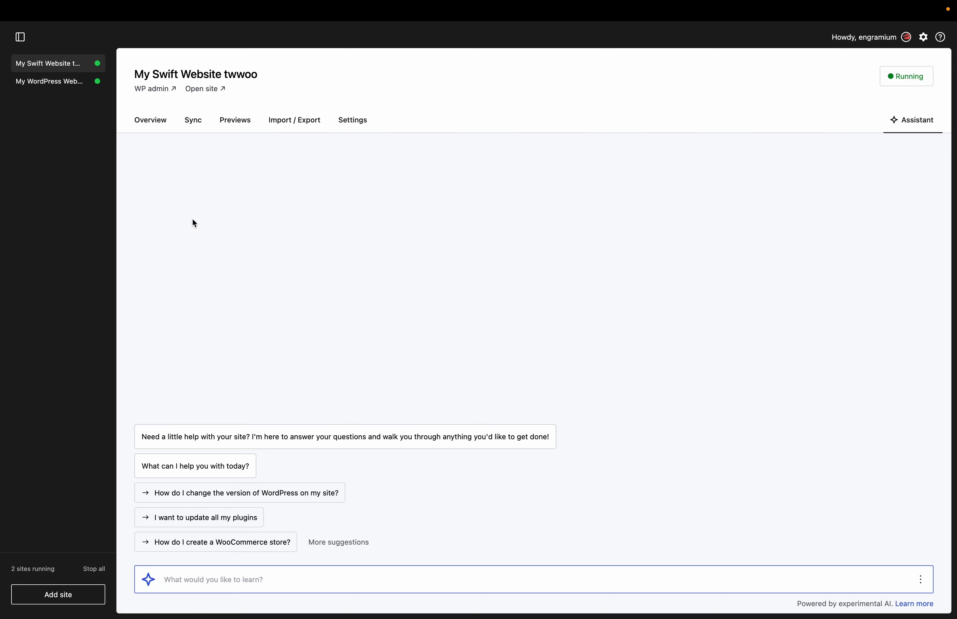
click(151, 120)
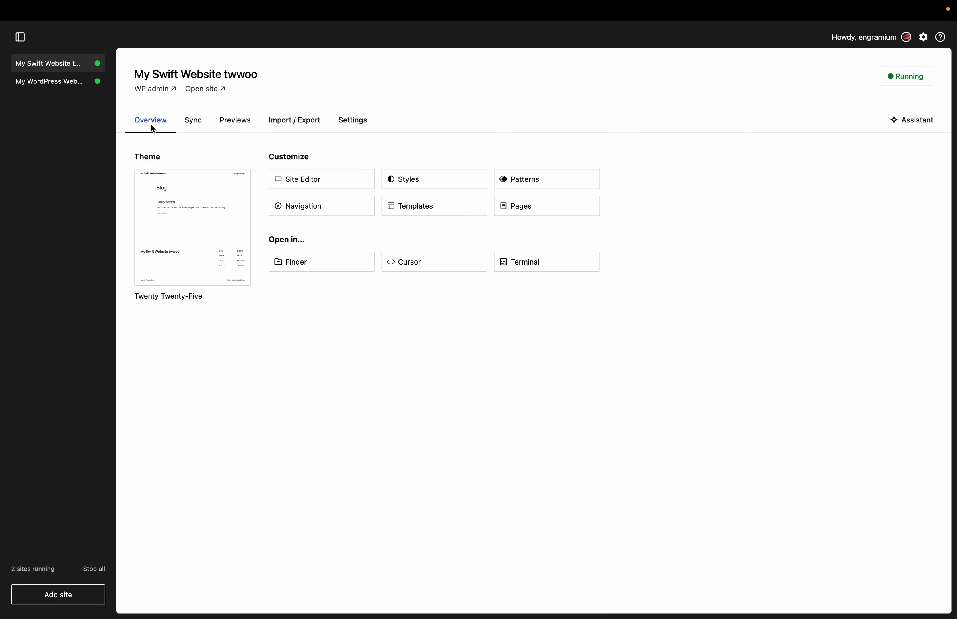
- Add a new local site in Studio named "Another website"
click(61, 605)
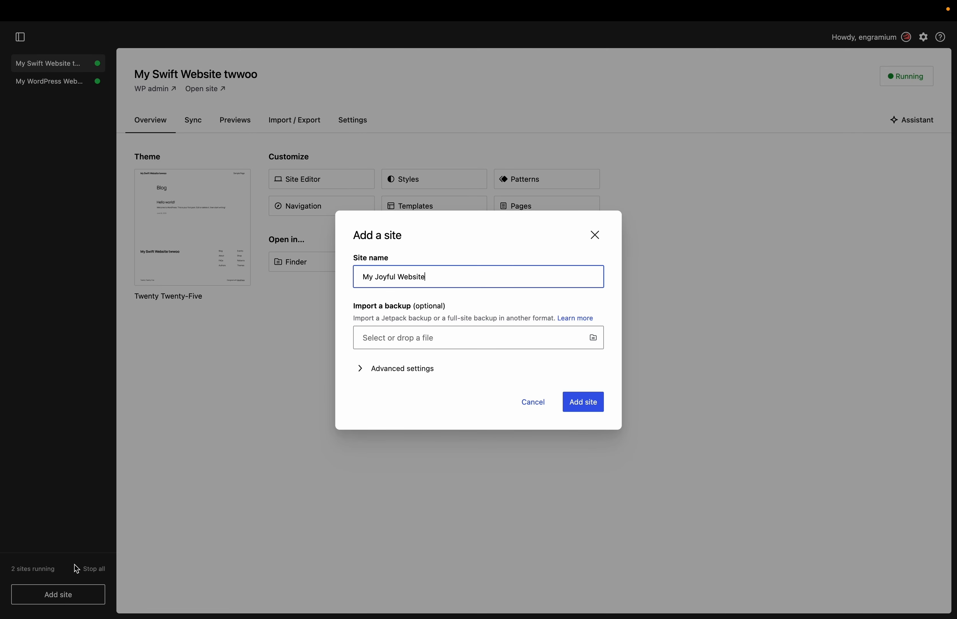
triple_click(421, 277)
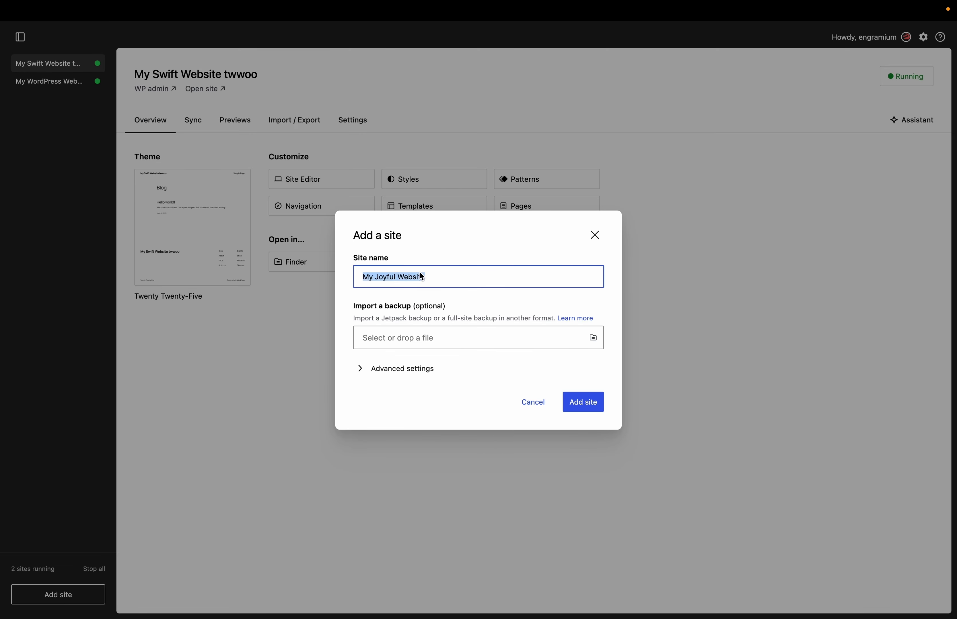
text(Another website)
click(582, 410)
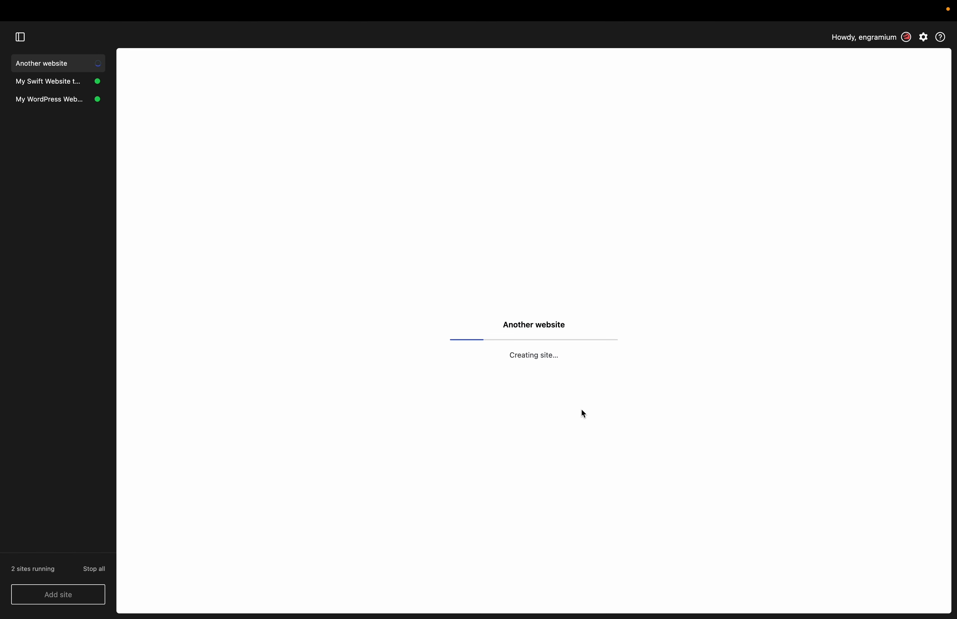